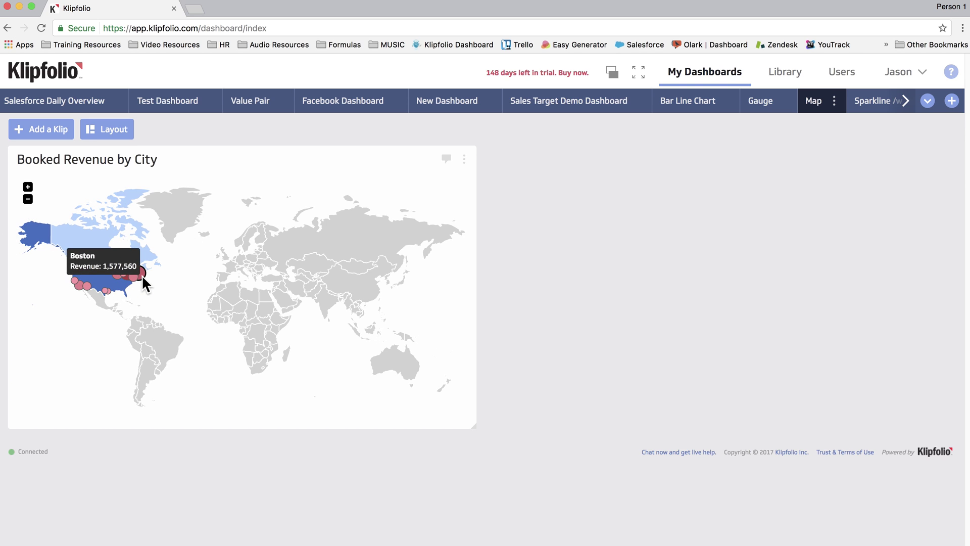
- Zoom the Booked Revenue by City map in and pan so North America fills the view
left_click(28, 187)
left_click_drag(76, 266, 427, 305)
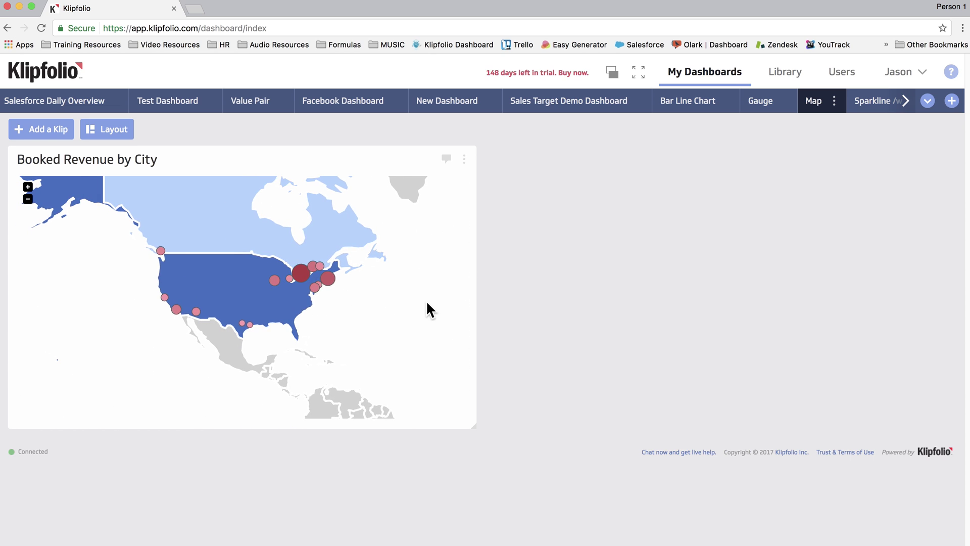
scroll(414, 299, "up", 2)
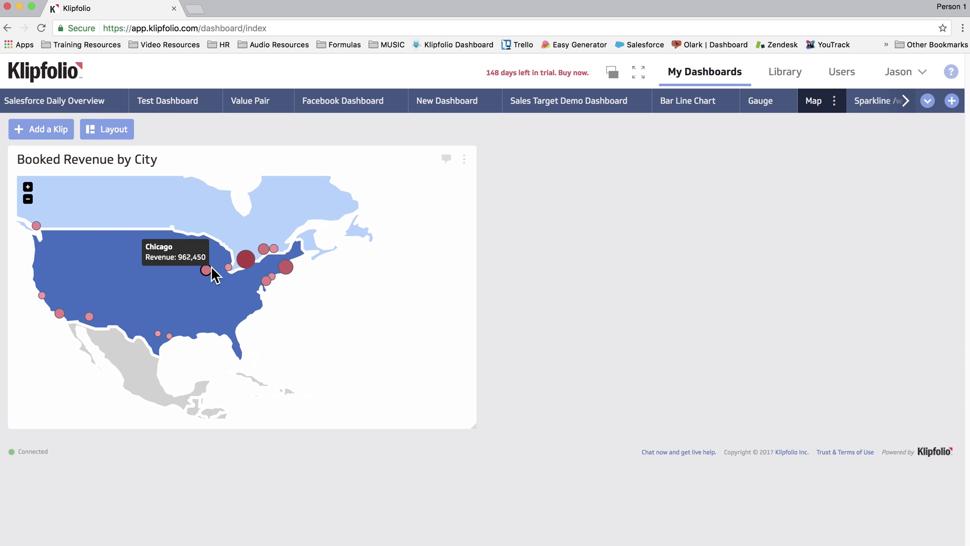
- Create a custom Map Klip built on the existing Example: Sales Booked data source
left_click(50, 137)
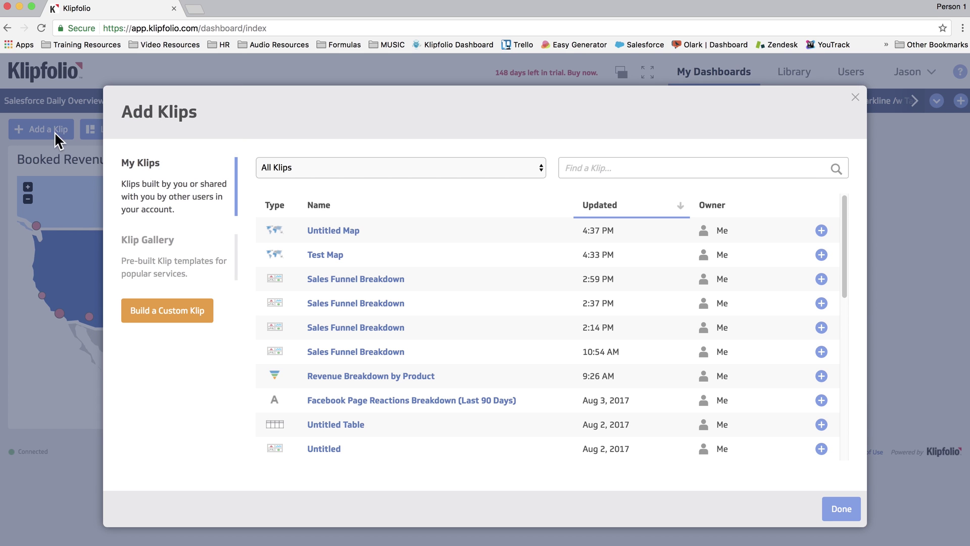
left_click(164, 310)
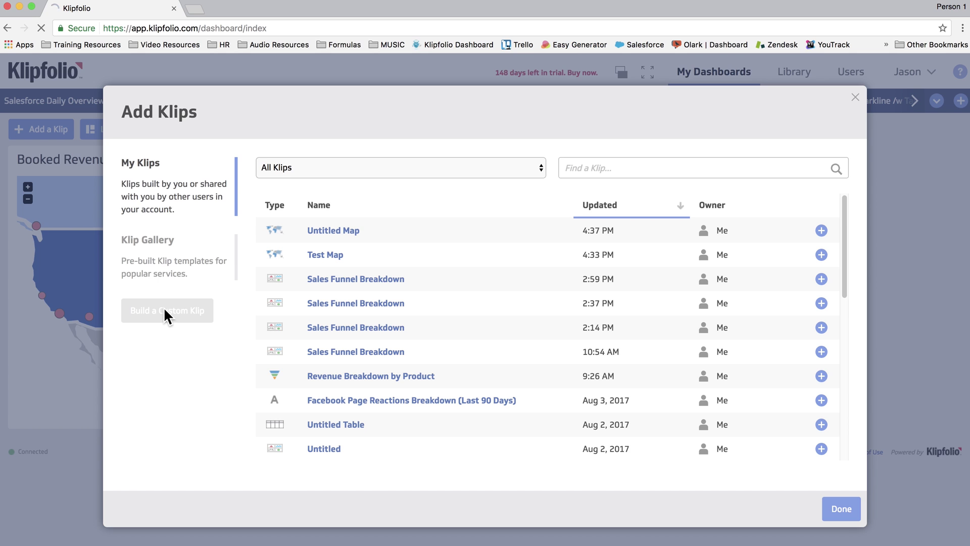
scroll(166, 315, "down", 3)
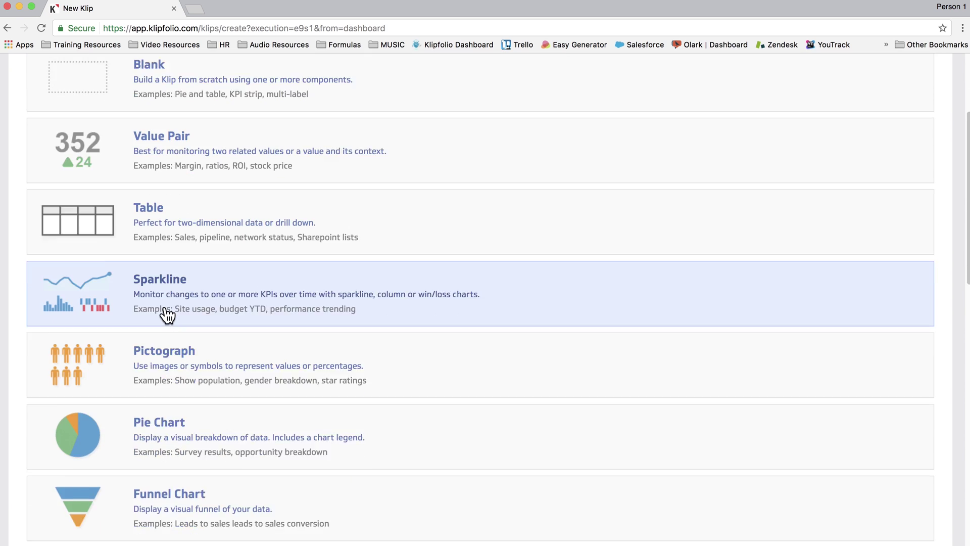
scroll(167, 313, "down", 15)
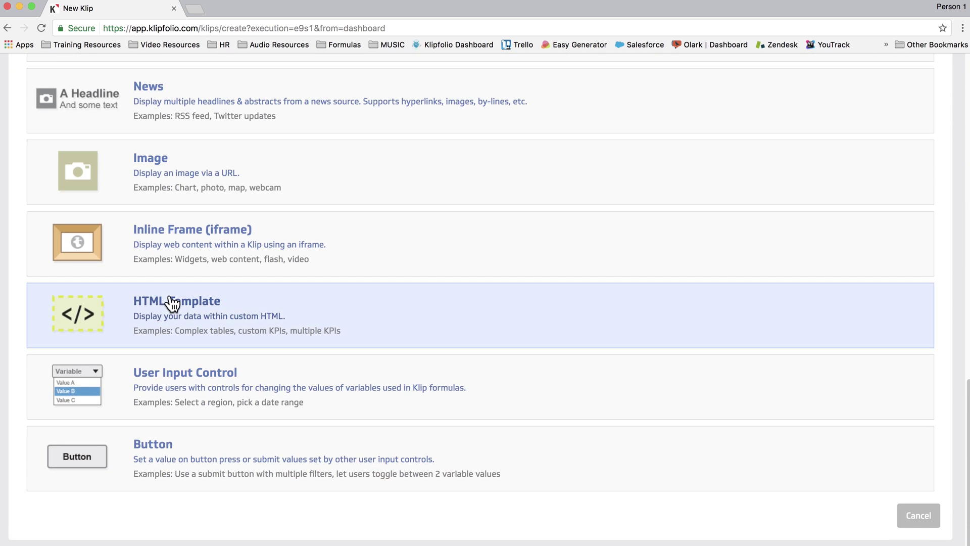
scroll(170, 302, "up", 3)
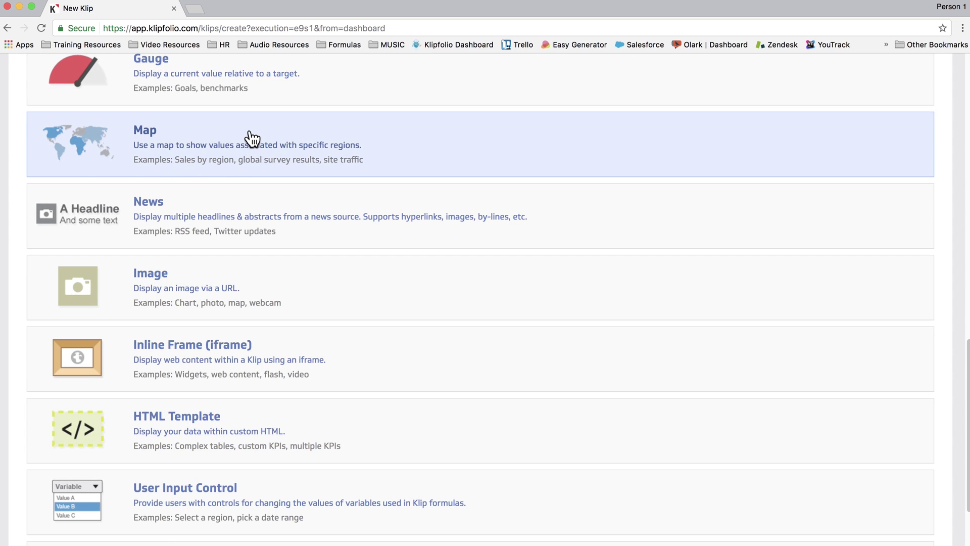
left_click(250, 138)
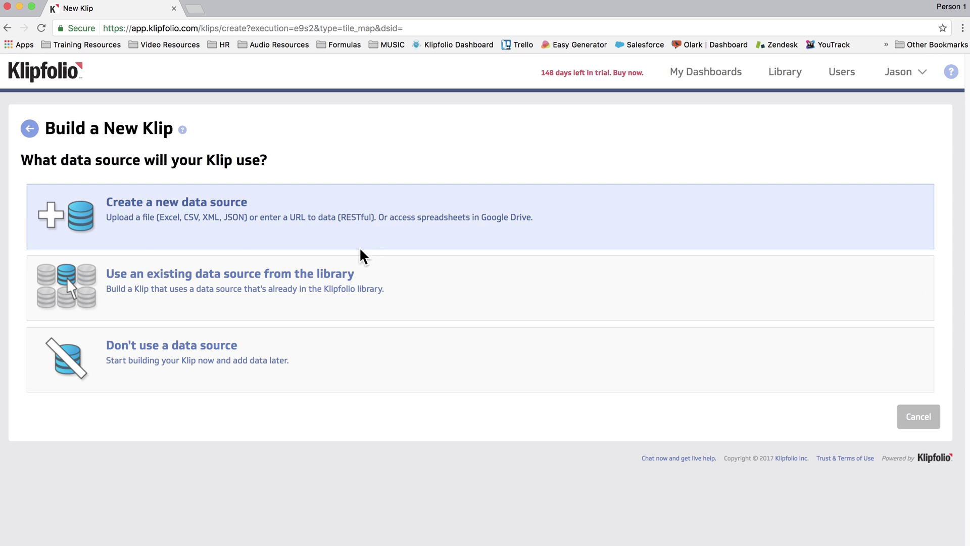
left_click(410, 296)
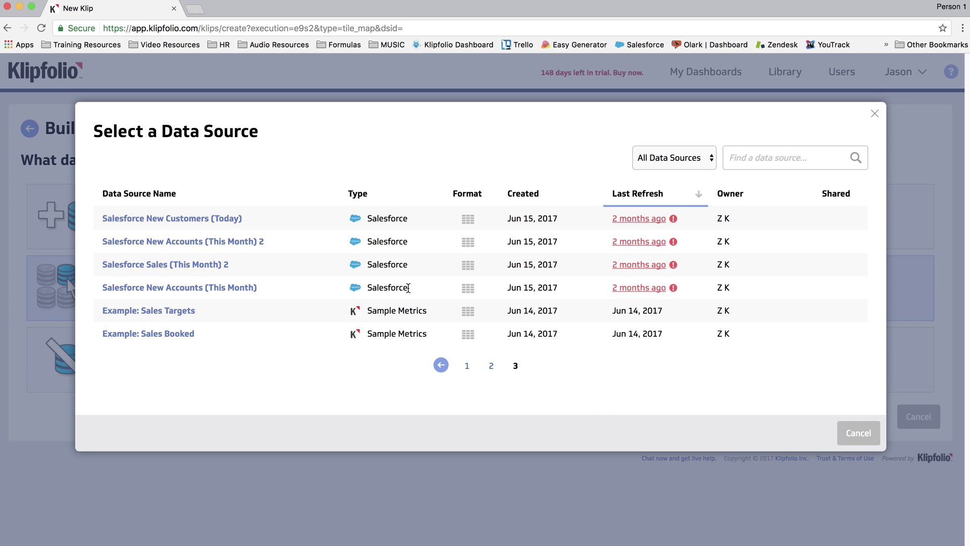
left_click(183, 334)
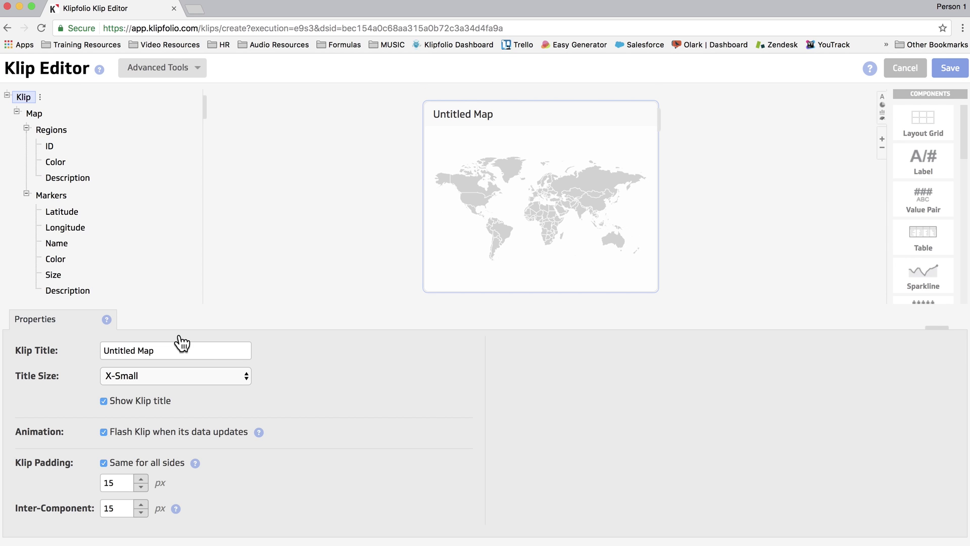
- Set the Regions ID data to the Country Code column (@F:F)
left_click(50, 146)
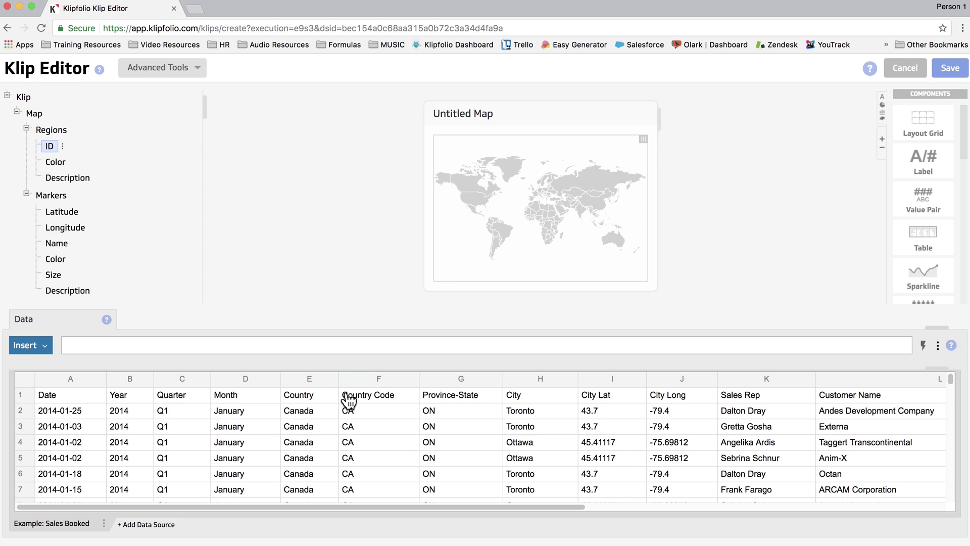
left_click(379, 379)
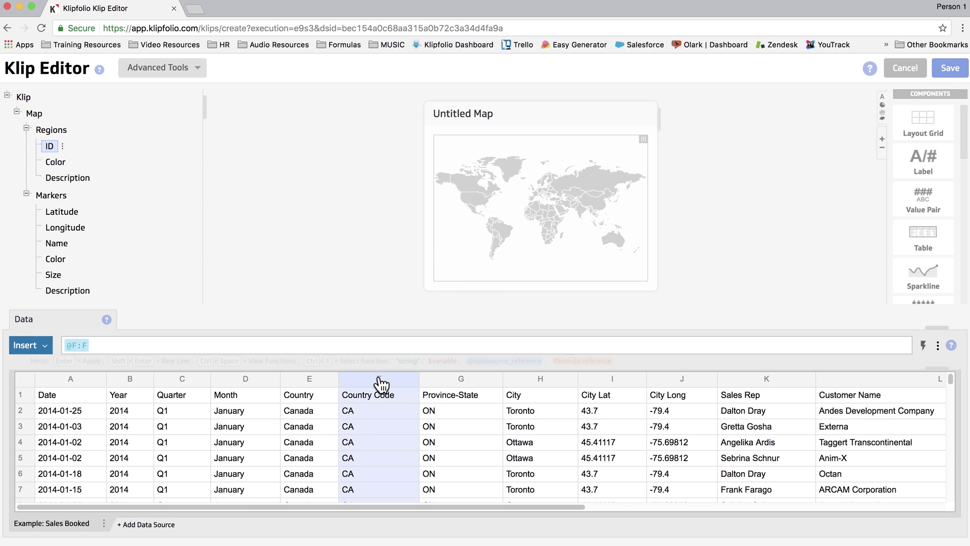
- Set the Regions Color data to the Revenue column (@S:S)
left_click(56, 163)
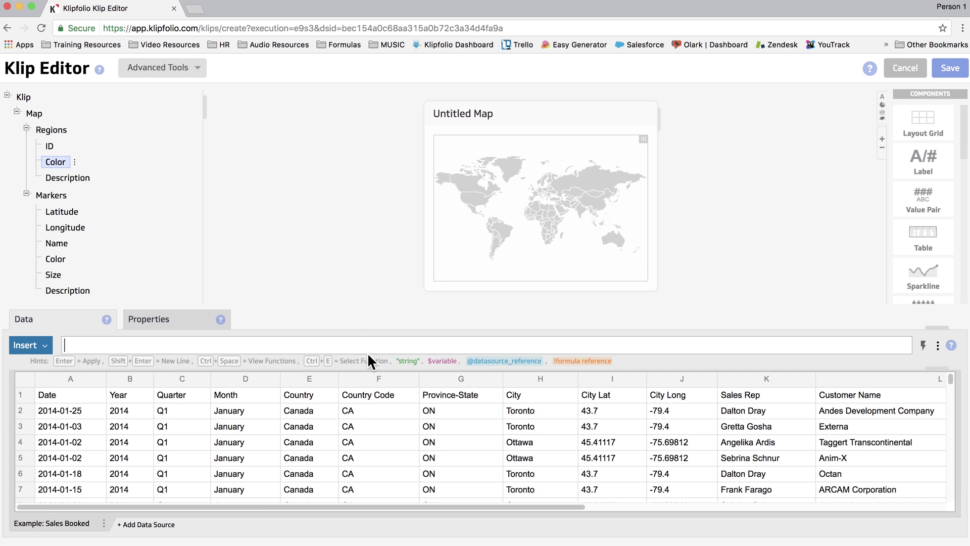
scroll(399, 405, "right", 5)
scroll(409, 406, "right", 4)
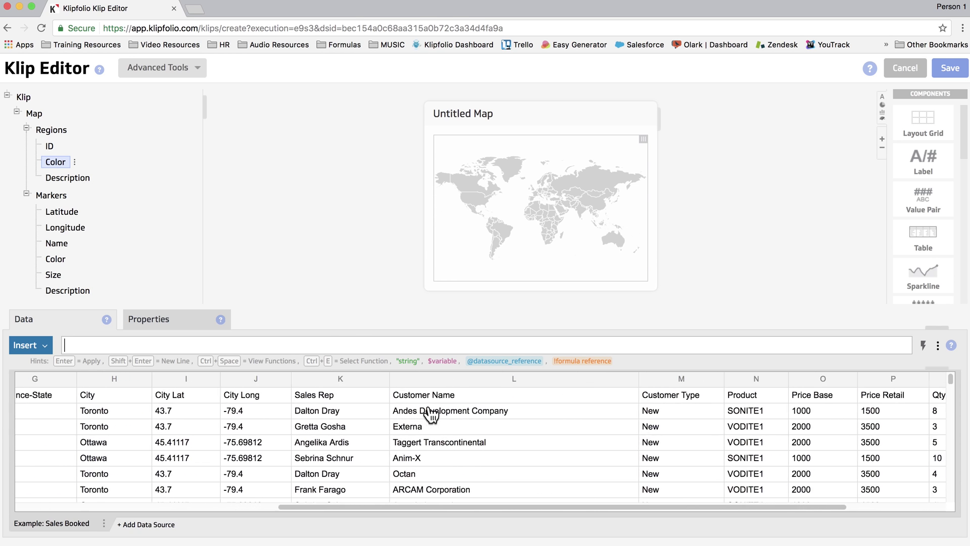
left_click(915, 381)
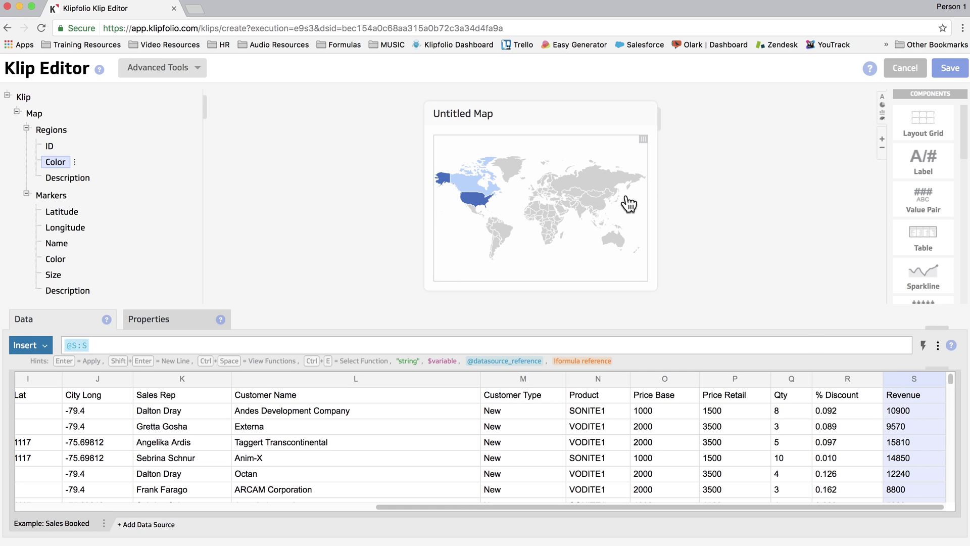
- Evaluate the colour formula's results, then return to the Regions ID node
mouse_move(472, 191)
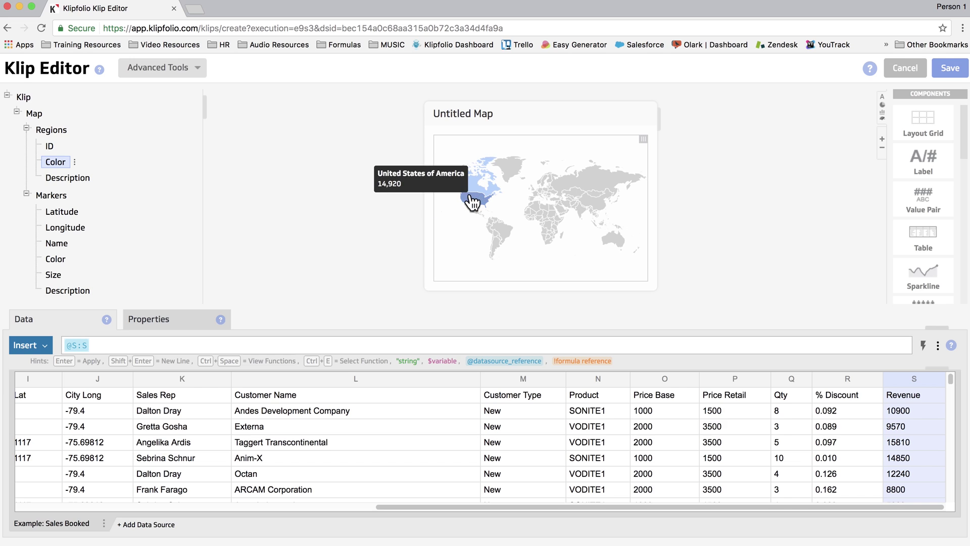
left_click(924, 346)
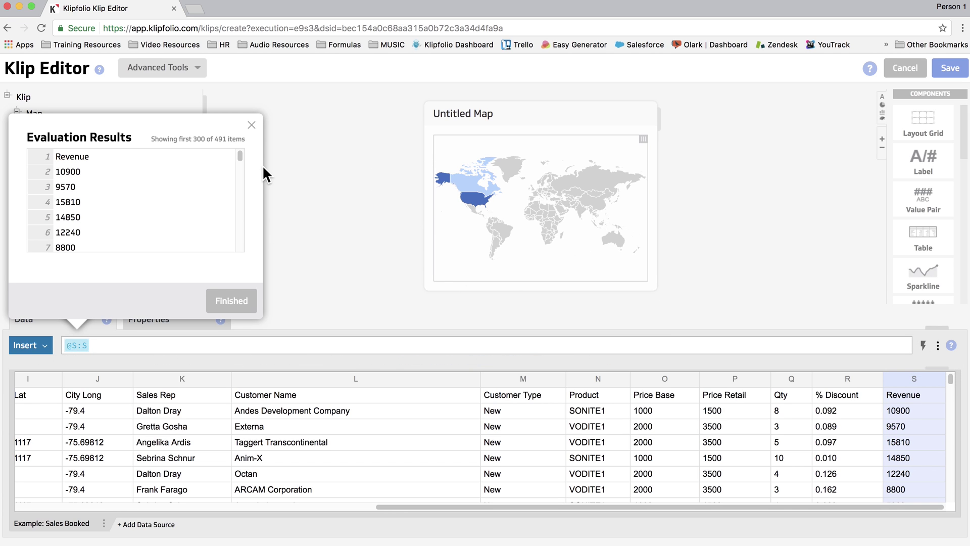
left_click(251, 126)
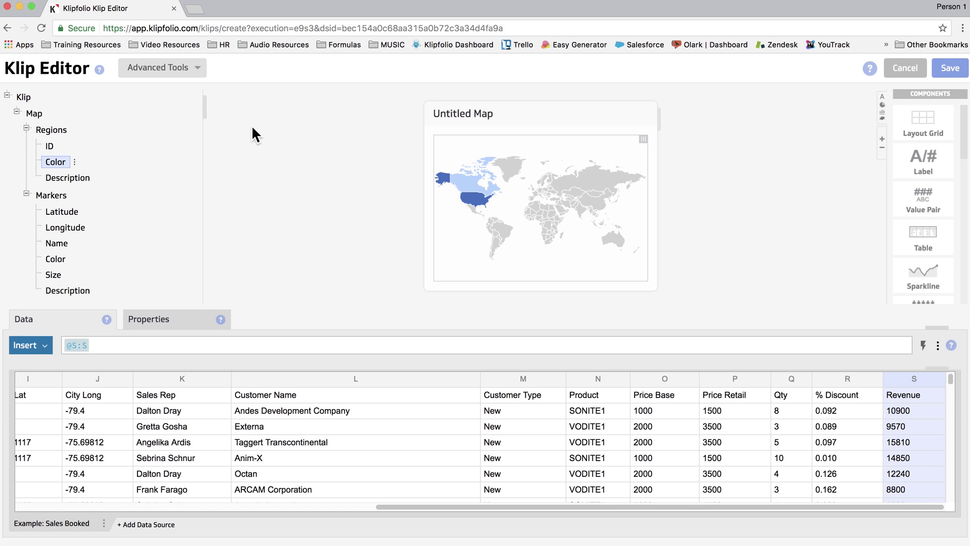
left_click(54, 146)
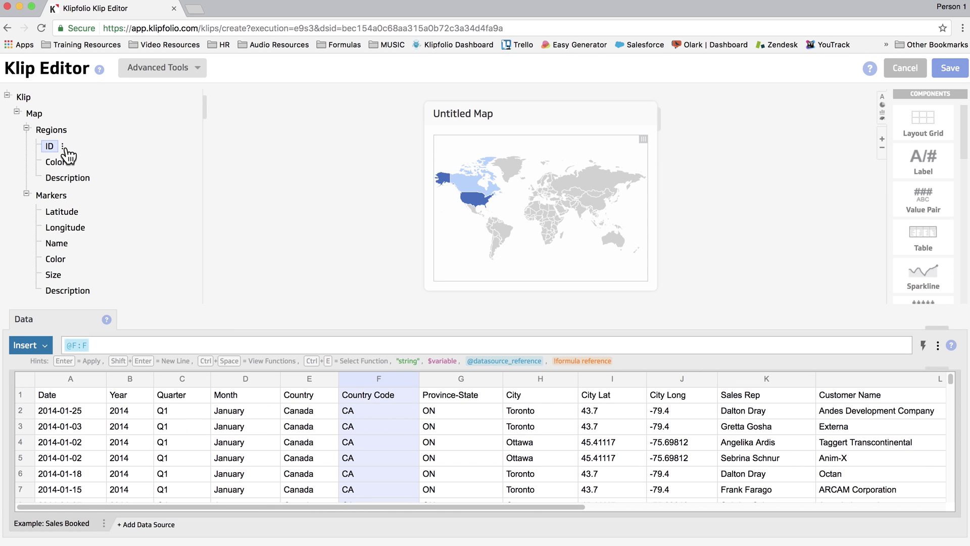
- Filter the region IDs to exclude the Country Code header value
left_click(62, 146)
left_click(105, 208)
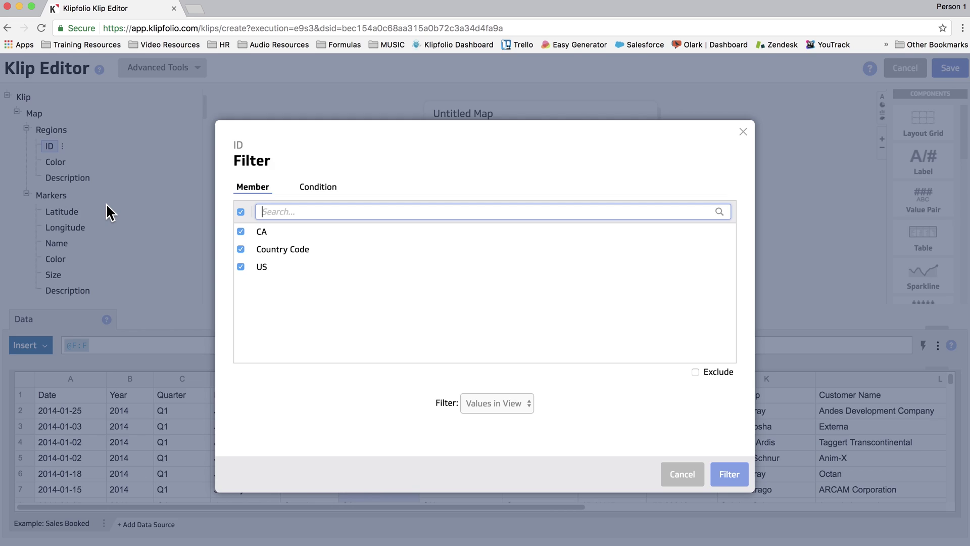
left_click(241, 212)
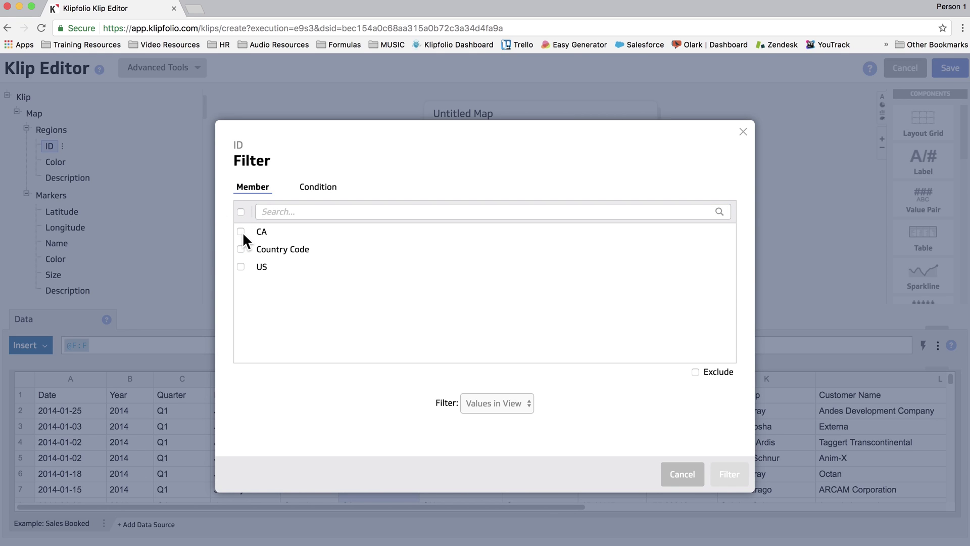
left_click(241, 248)
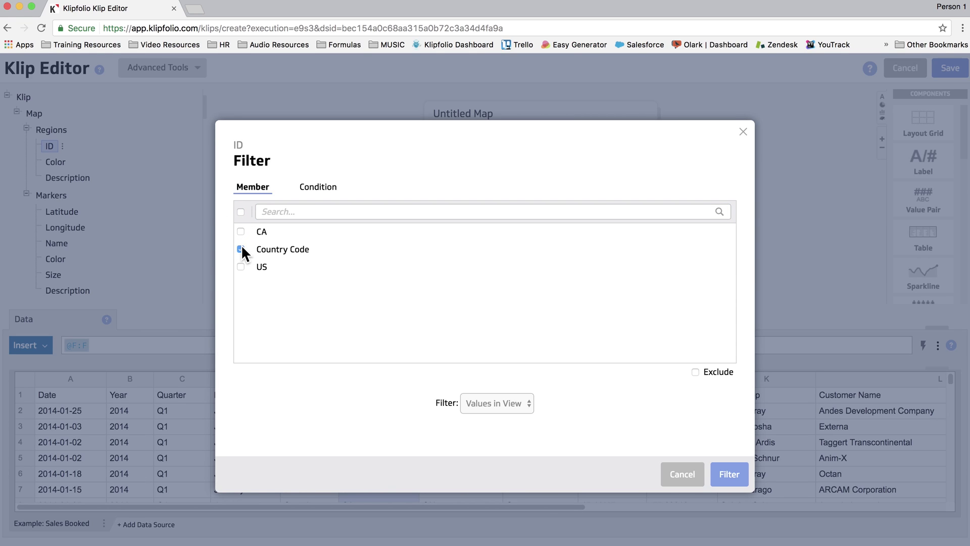
left_click(703, 372)
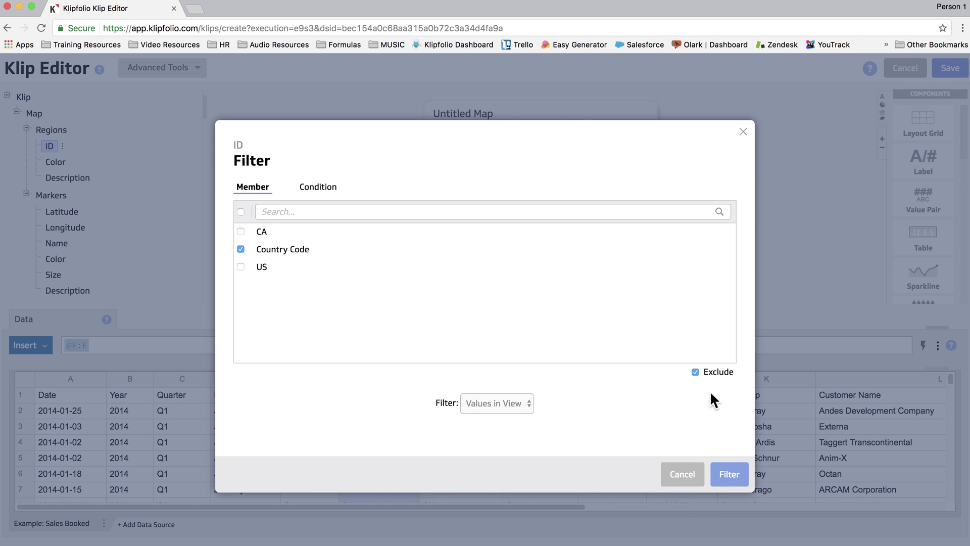
left_click(722, 477)
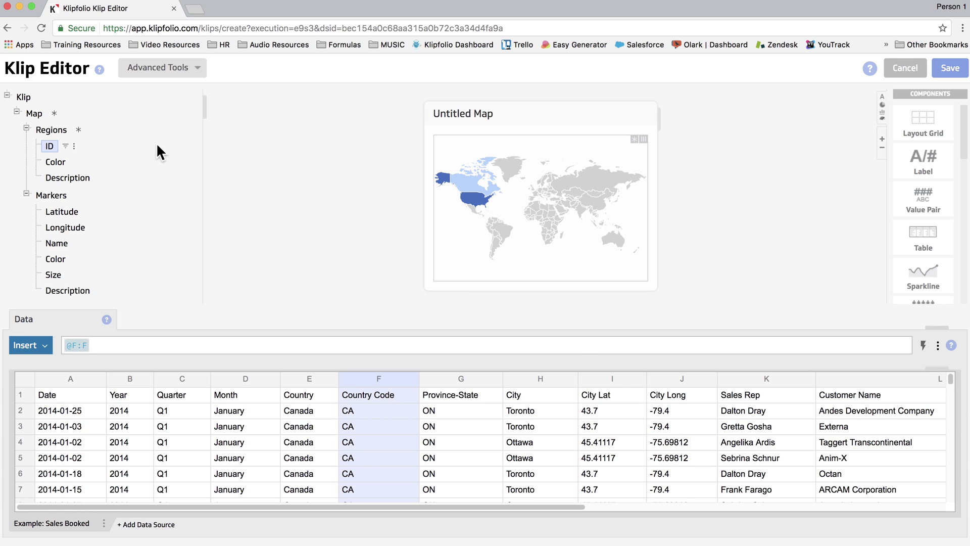
- Group the region IDs so Canada and the US shade by revenue
left_click(74, 146)
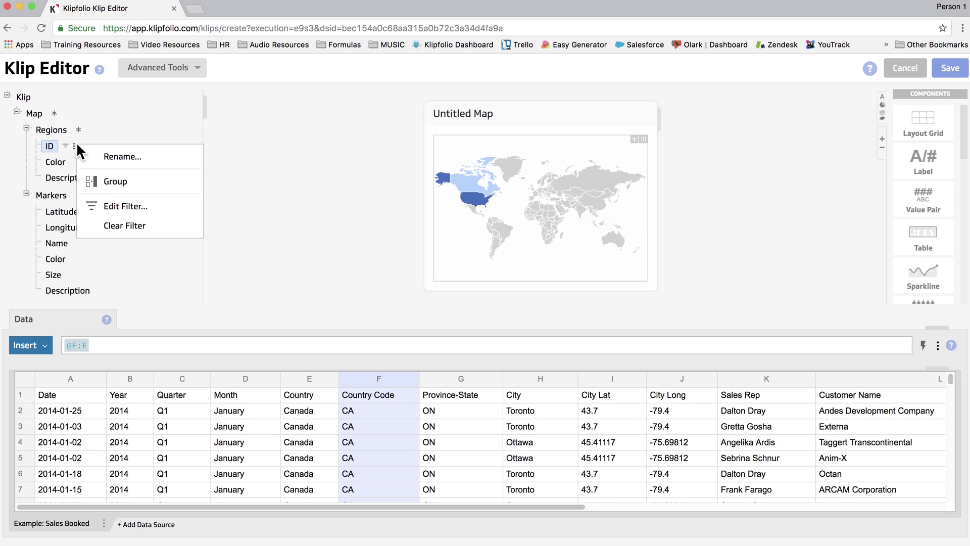
left_click(108, 182)
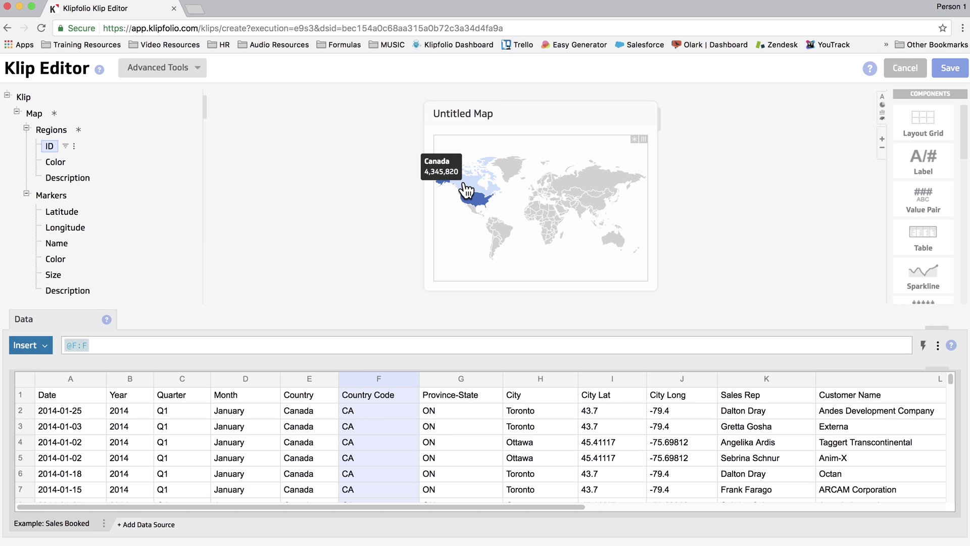
mouse_move(473, 200)
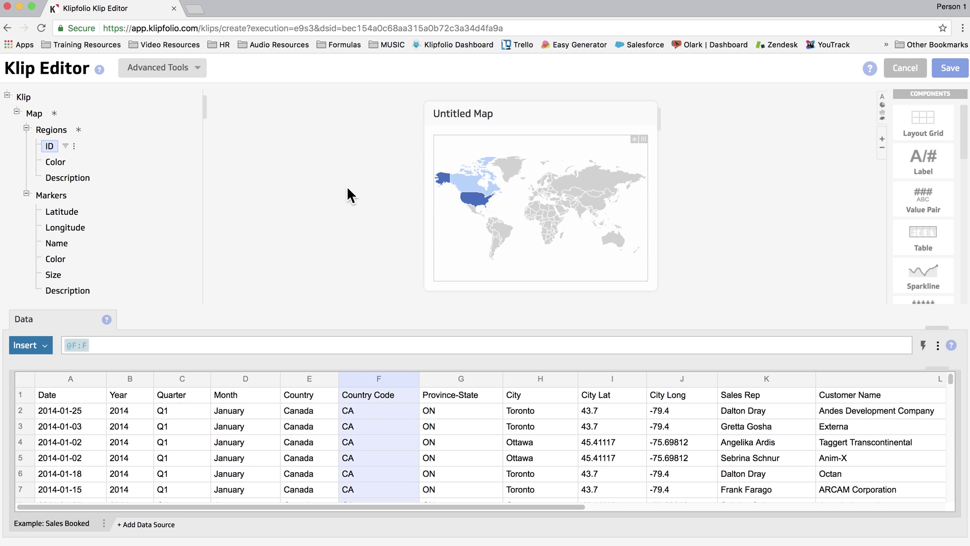
- Set marker latitude and longitude to slice() of the City Lat and City Long columns
left_click(64, 196)
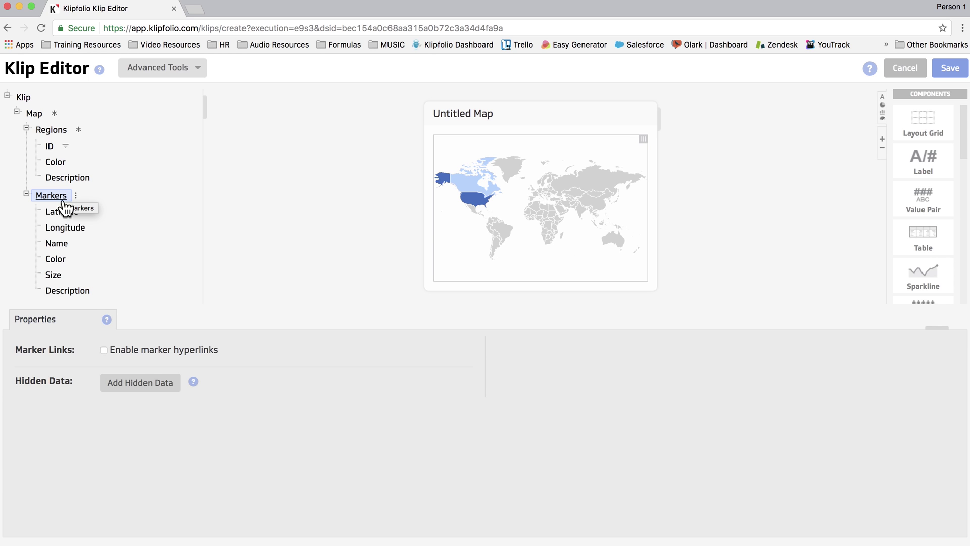
left_click(64, 210)
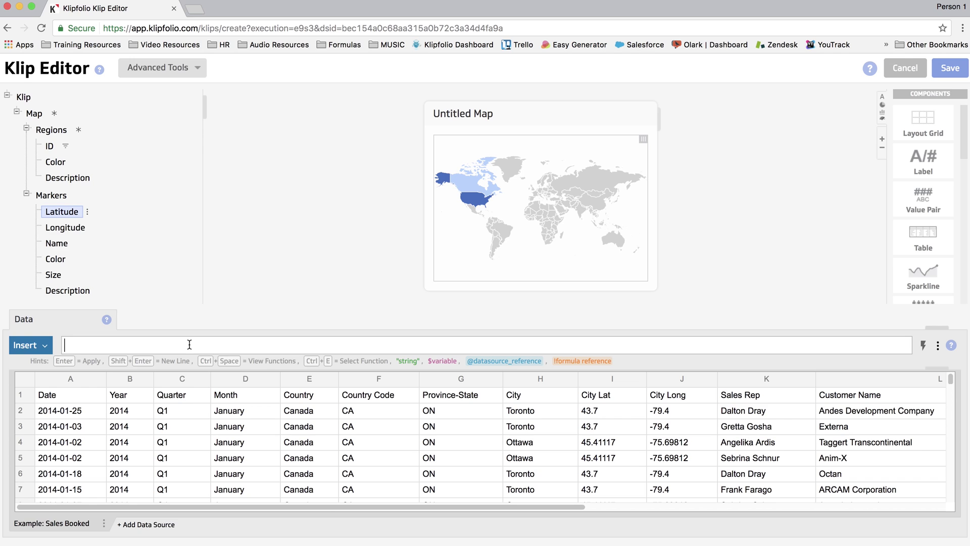
type("slice(")
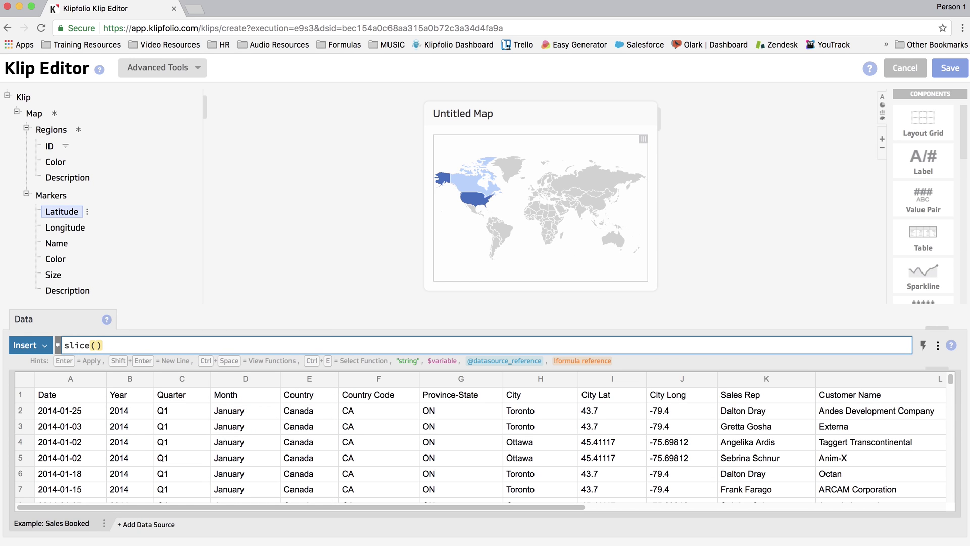
left_click(617, 378)
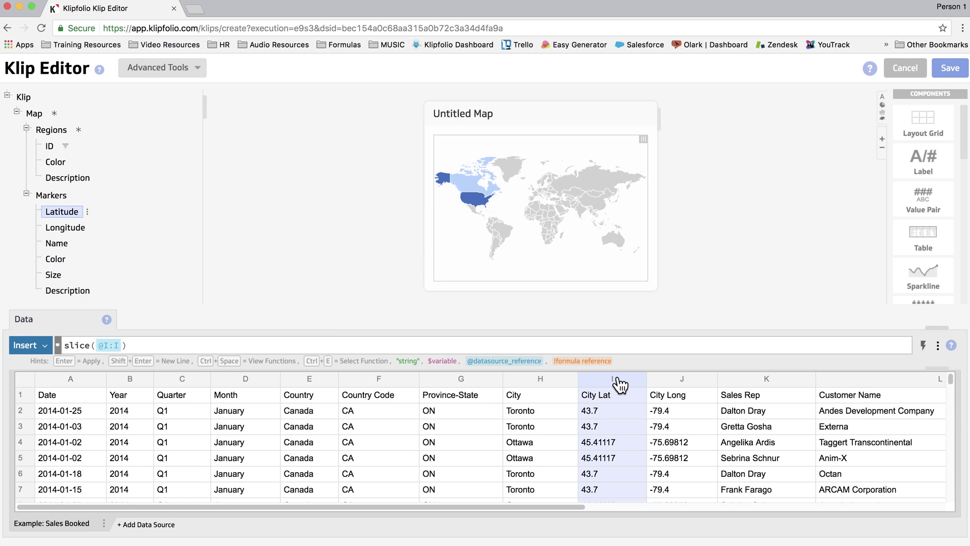
left_click(64, 229)
type("slice(@I:I)")
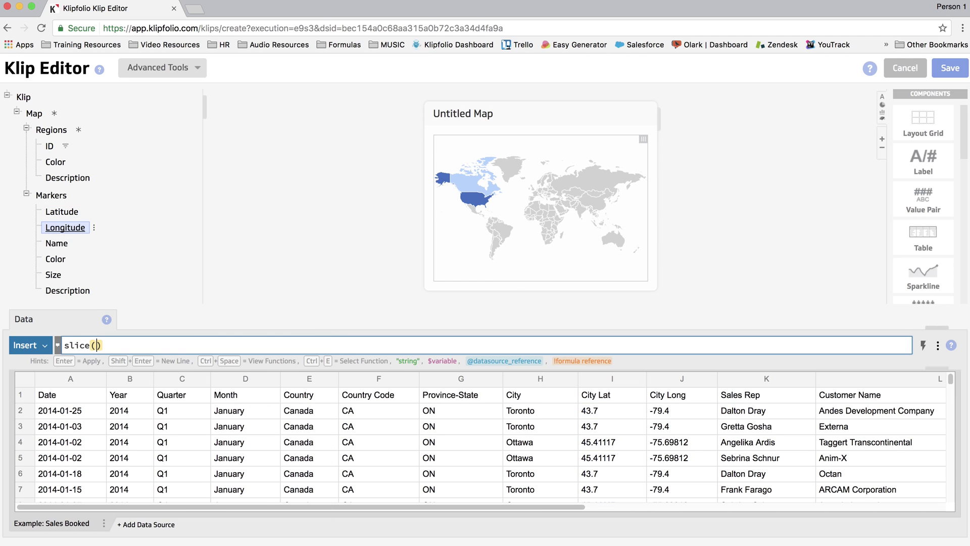
left_click(682, 382)
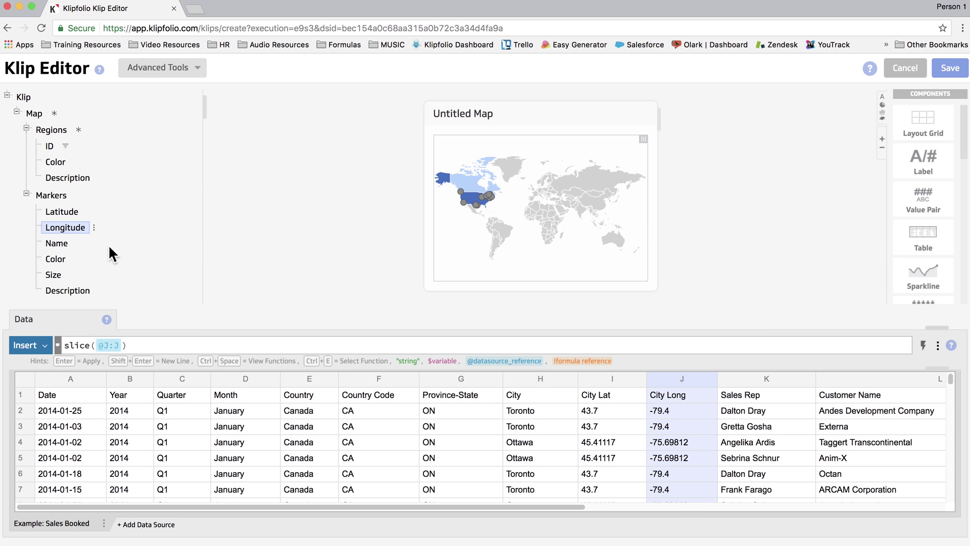
- Set marker names to the City column with slice(@H:H)
left_click(61, 241)
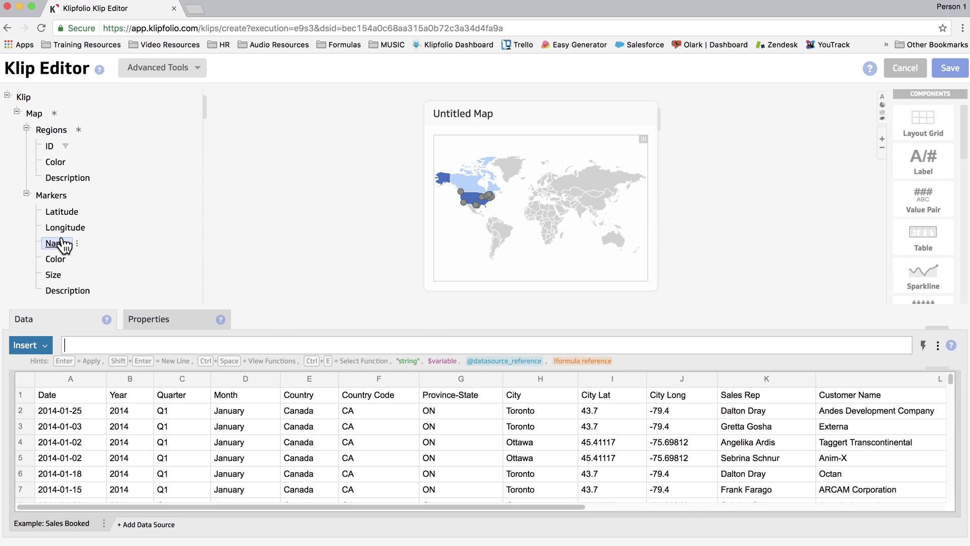
type("slice(")
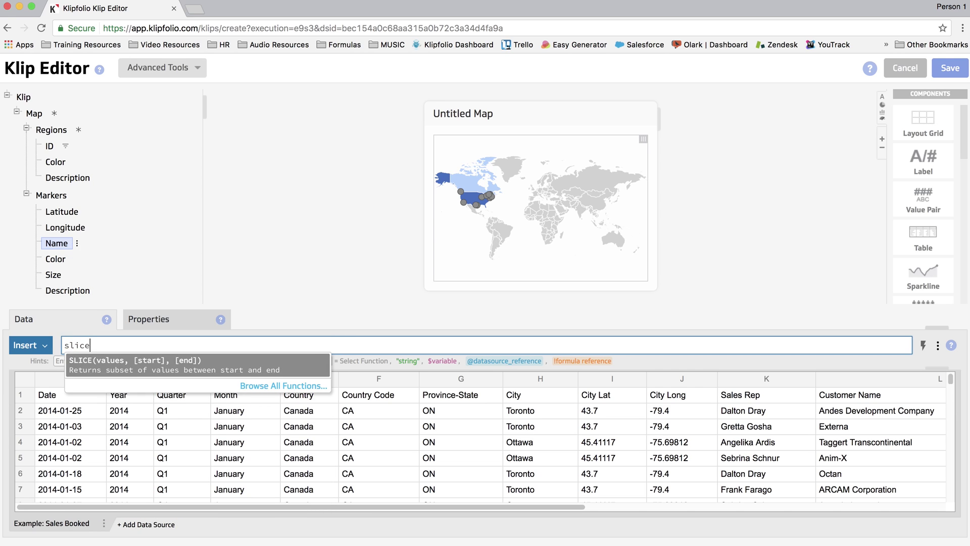
left_click(541, 386)
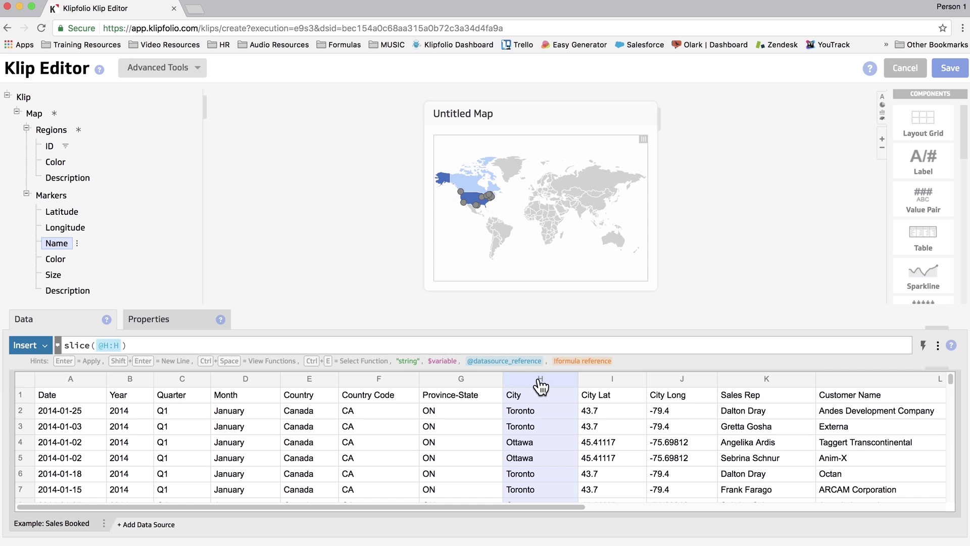
key("Return")
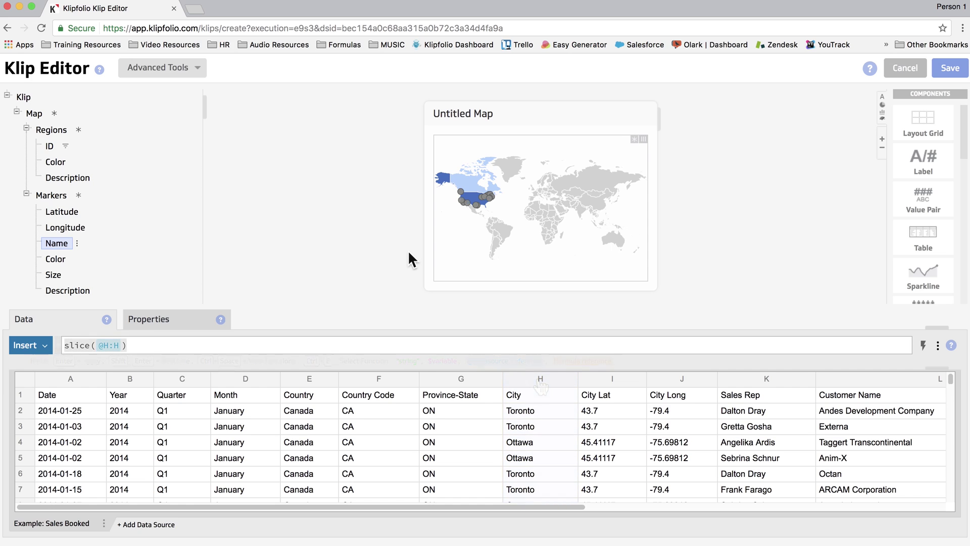
- Set the marker Color data to slice() of the Revenue column
left_click(52, 258)
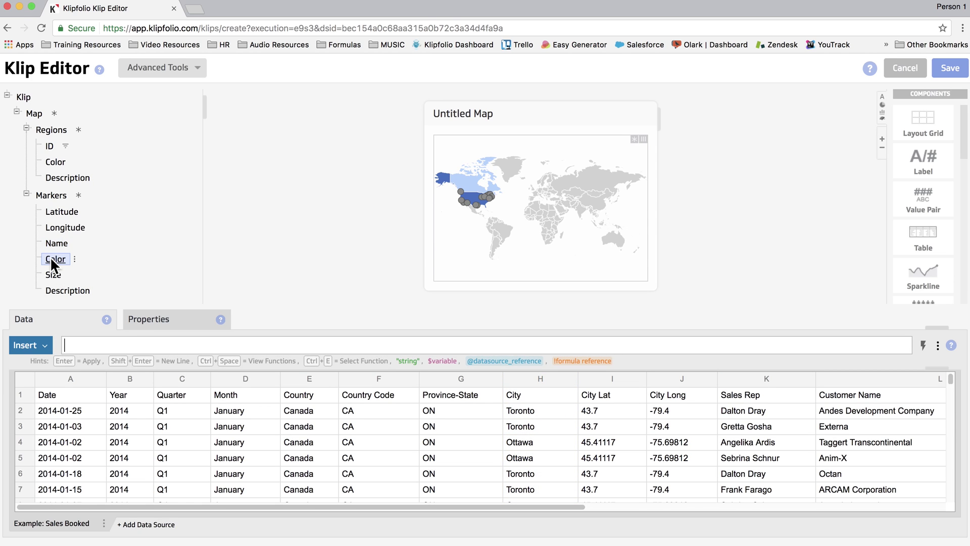
type("slice")
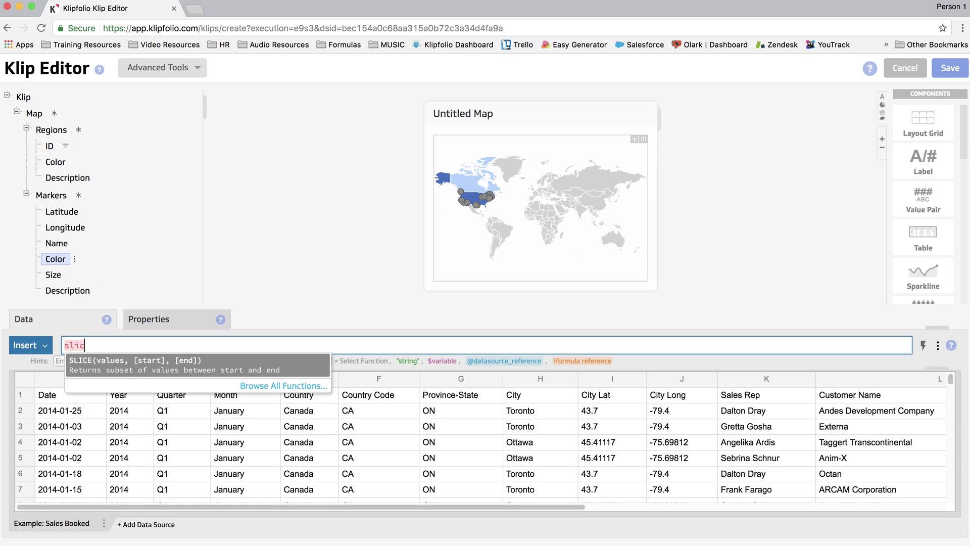
key("Return")
scroll(250, 433, "right", 10)
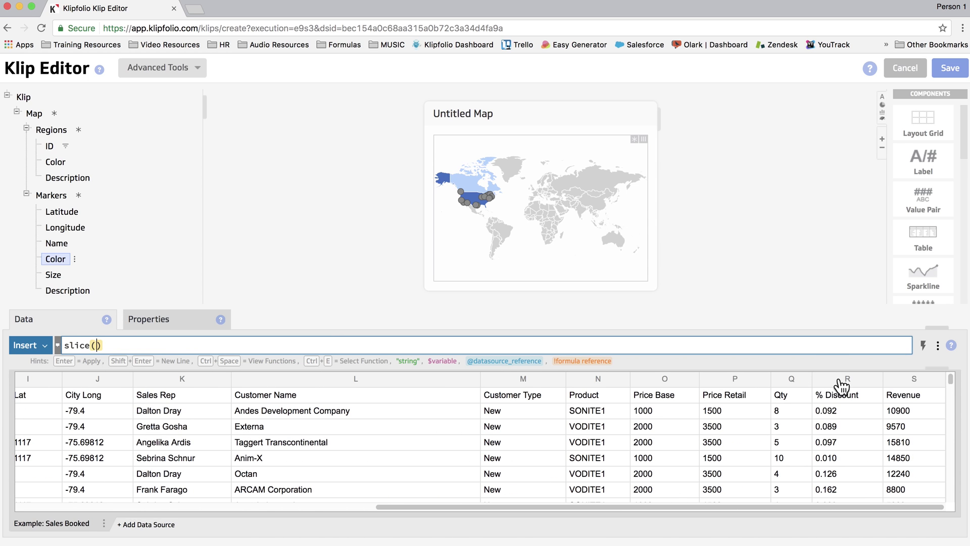
left_click(900, 379)
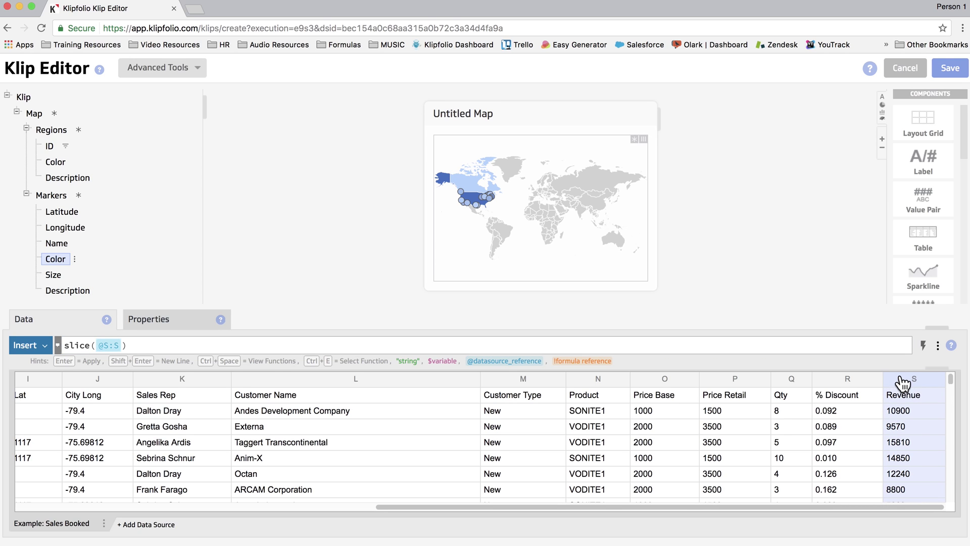
- Express marker colour values as a range from pink to dark red
left_click(161, 326)
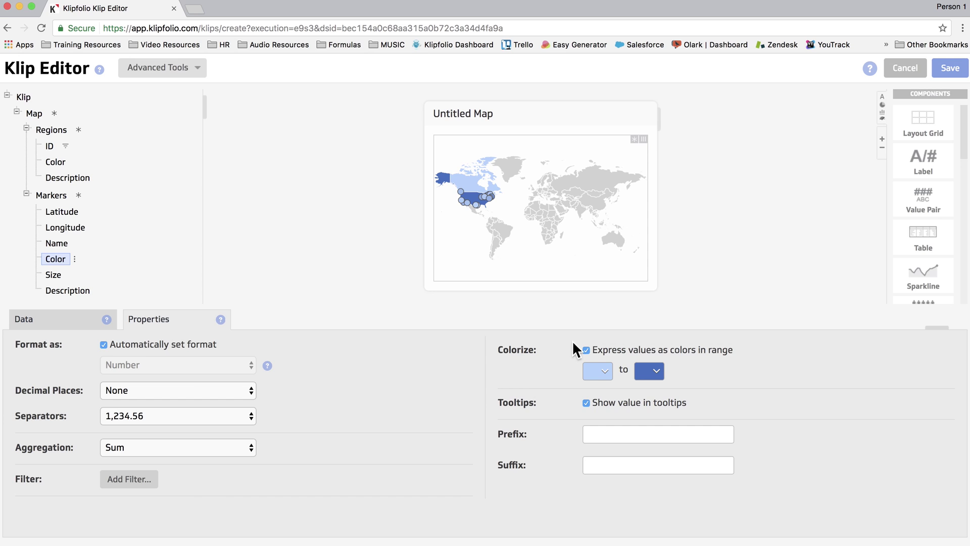
left_click(594, 373)
left_click(617, 240)
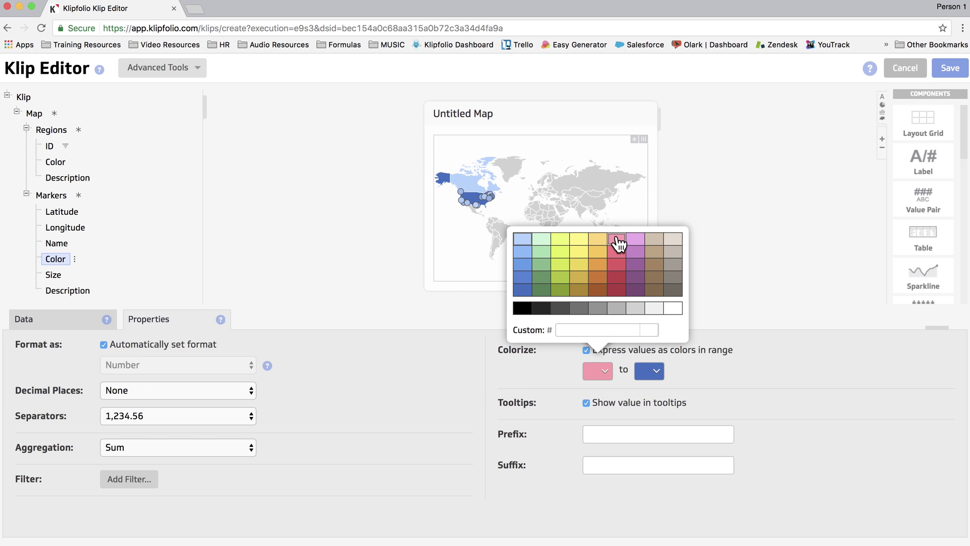
left_click(648, 372)
left_click(667, 289)
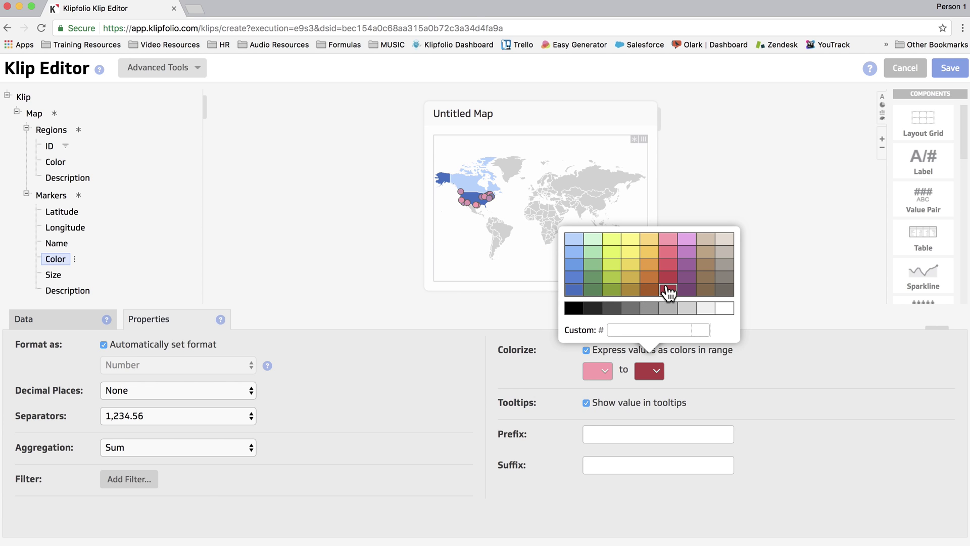
left_click(728, 366)
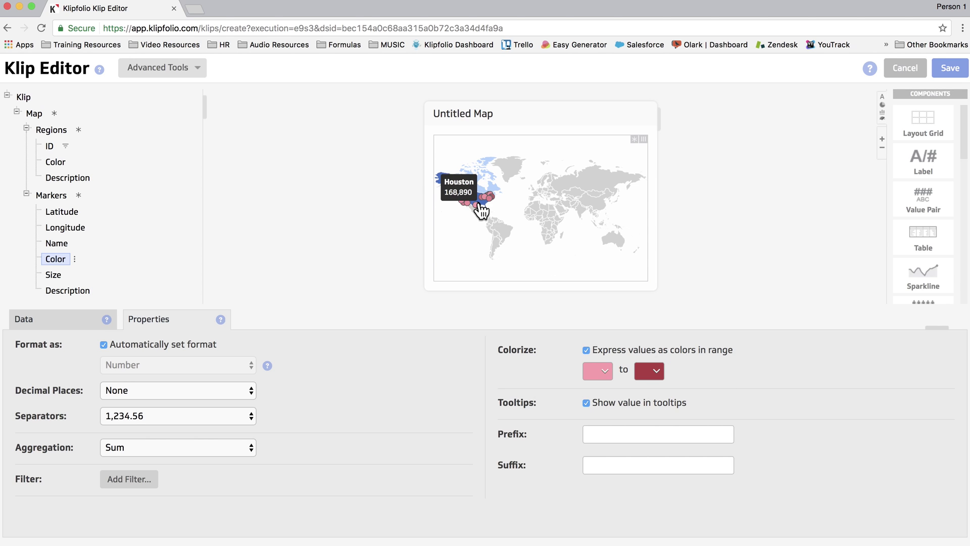
mouse_move(462, 194)
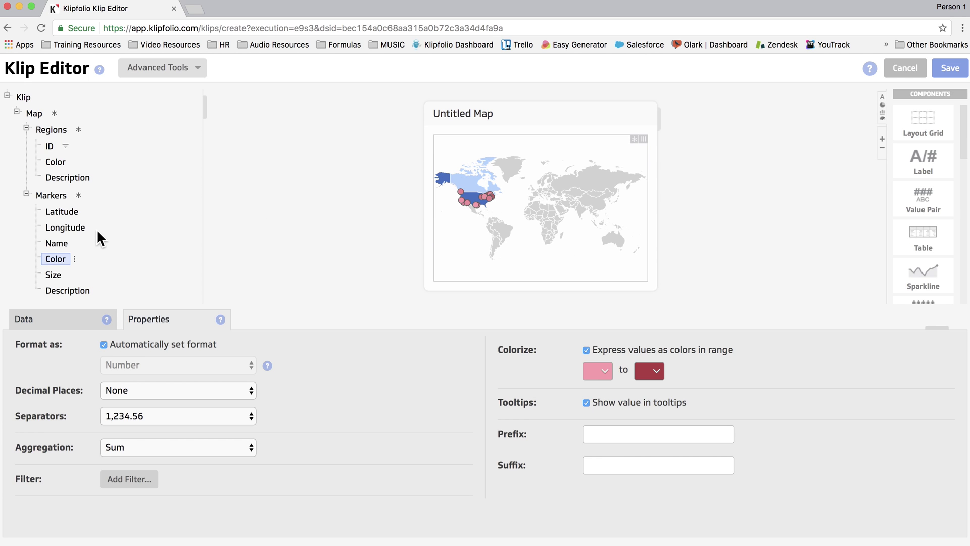
- Size the city markers by the Revenue column using slice(@S:S)
left_click(53, 274)
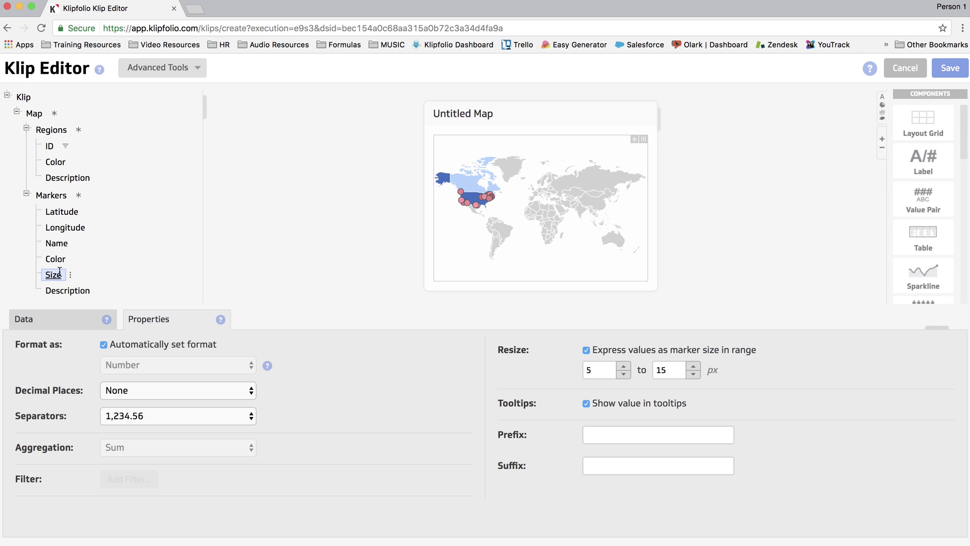
left_click(65, 324)
left_click(75, 342)
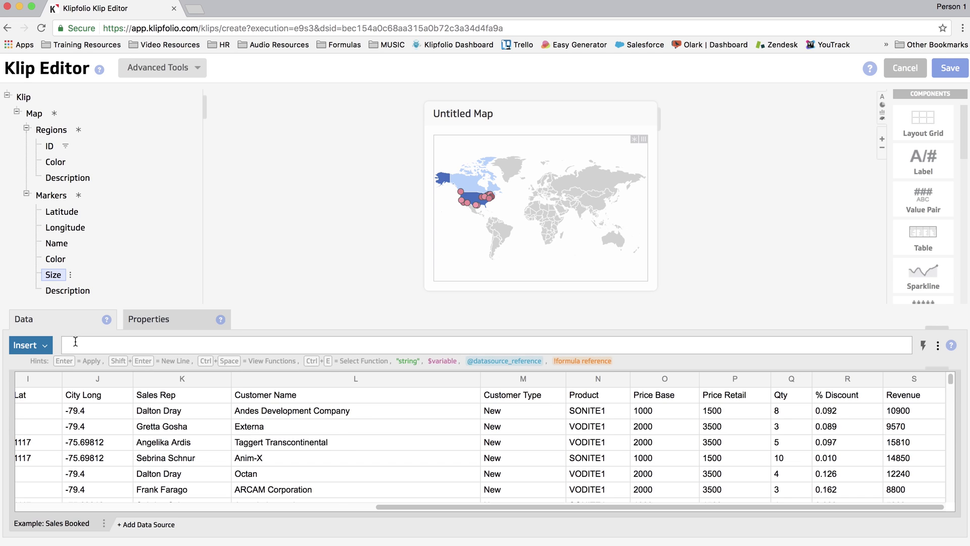
type("slice(")
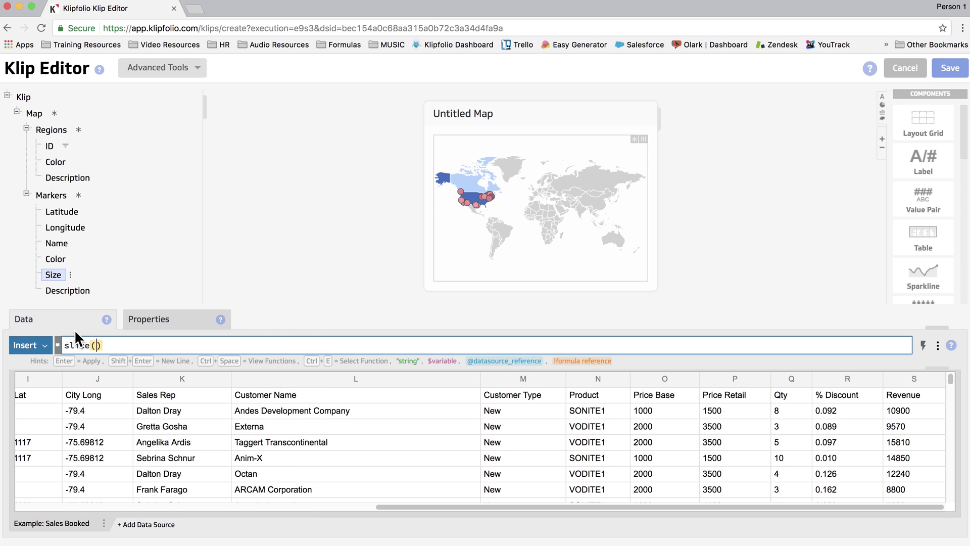
left_click(902, 382)
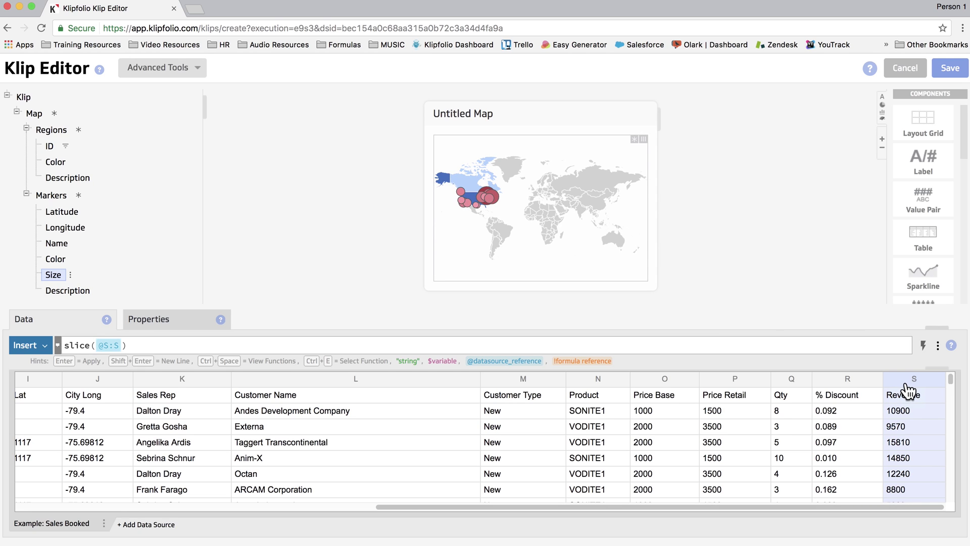
mouse_move(492, 207)
- Turn off 'Show value in tooltips' for marker size
left_click(151, 323)
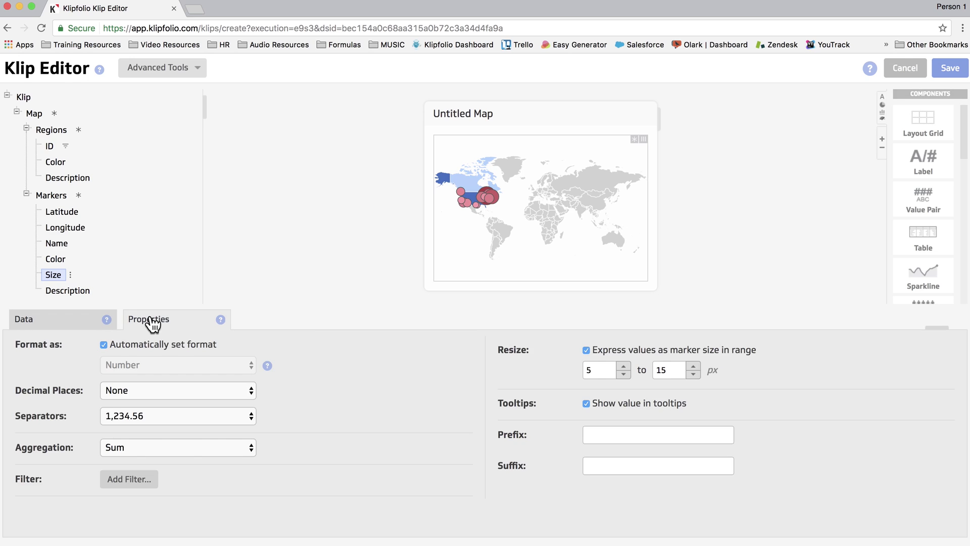
left_click(622, 402)
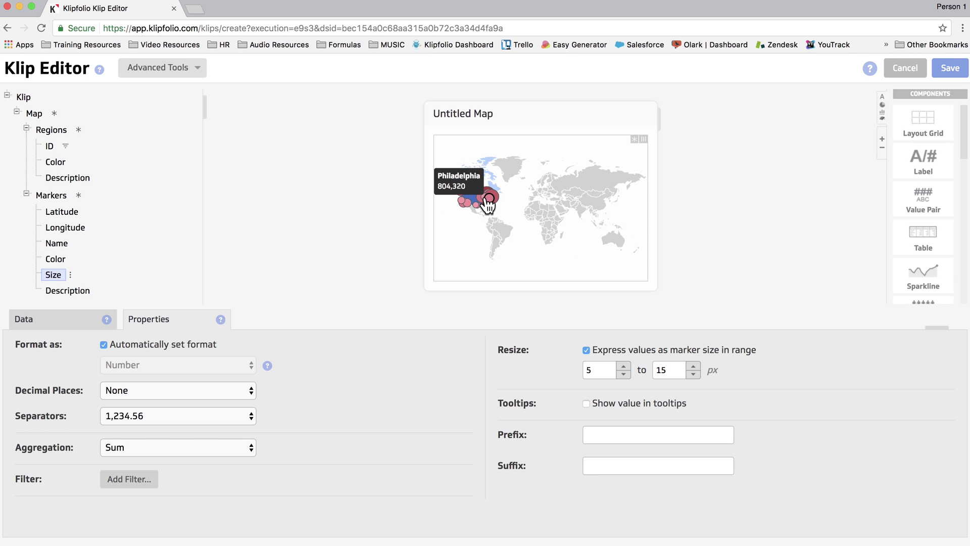
mouse_move(484, 200)
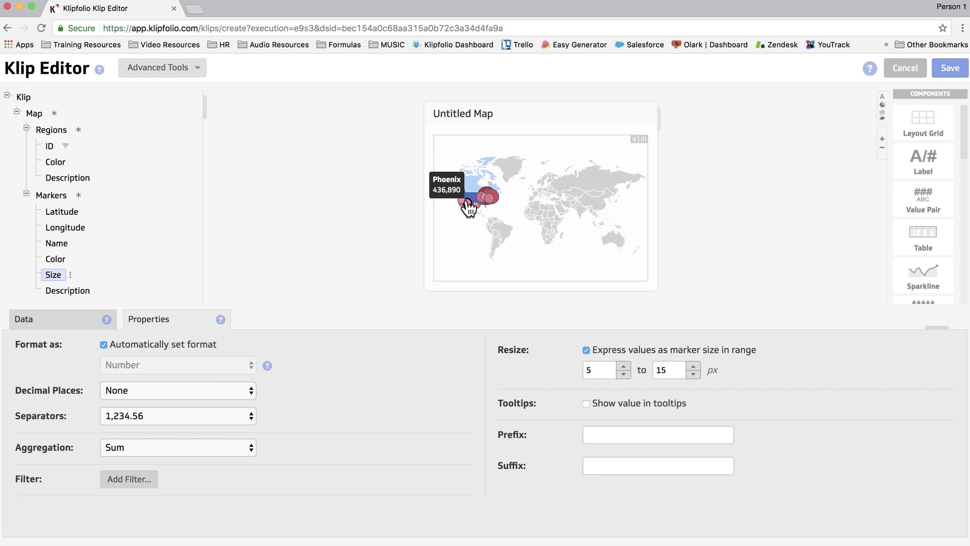
- Turn off automatic formatting and format marker colour values as Currency
left_click(57, 259)
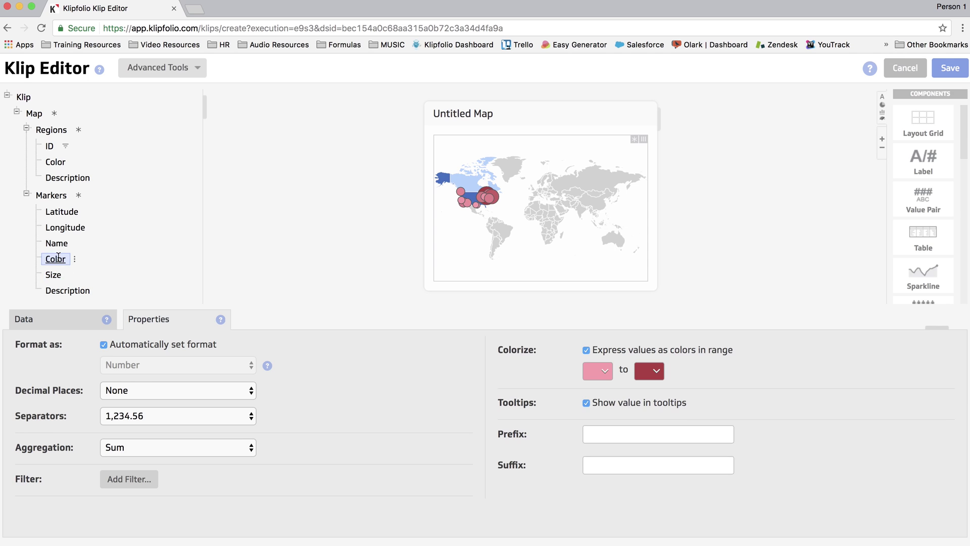
left_click(162, 343)
left_click(158, 365)
left_click(155, 373)
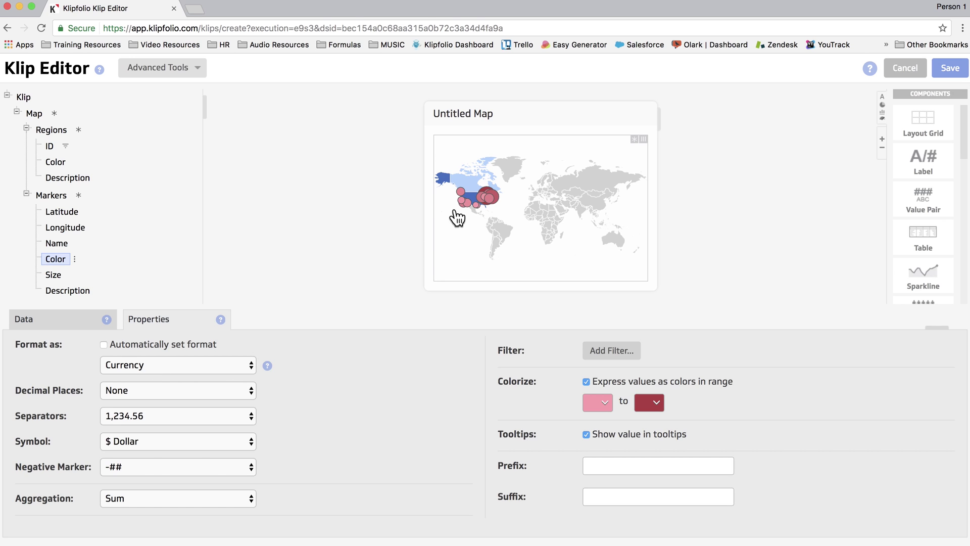
mouse_move(472, 208)
- Add the prefix 'Revenue:' to the colour values shown in tooltips
left_click(608, 466)
type("Revenue:")
mouse_move(475, 209)
- Enable the map's zoom controls, then zoom and pan the preview across the US markers
left_click(33, 115)
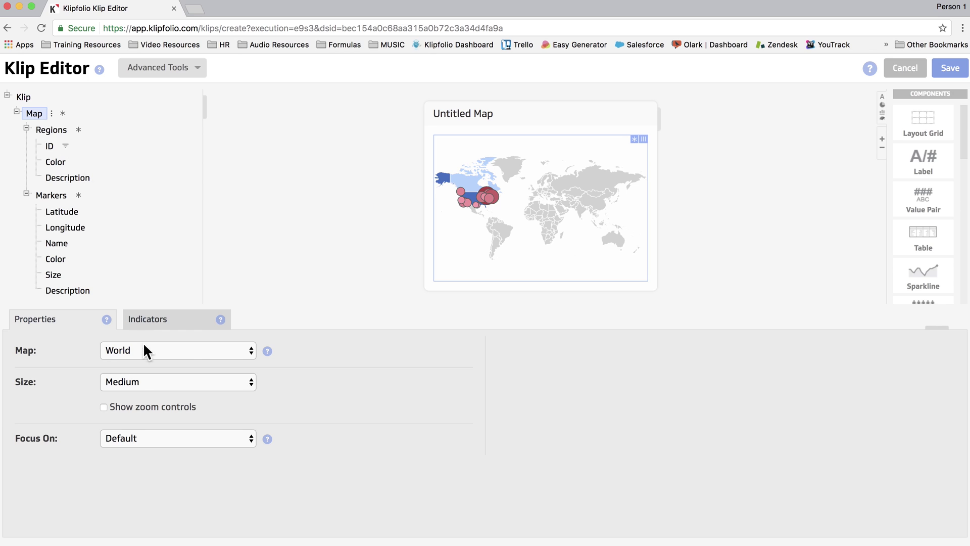
left_click(150, 406)
left_click(445, 147)
left_click_drag(457, 166, 610, 228)
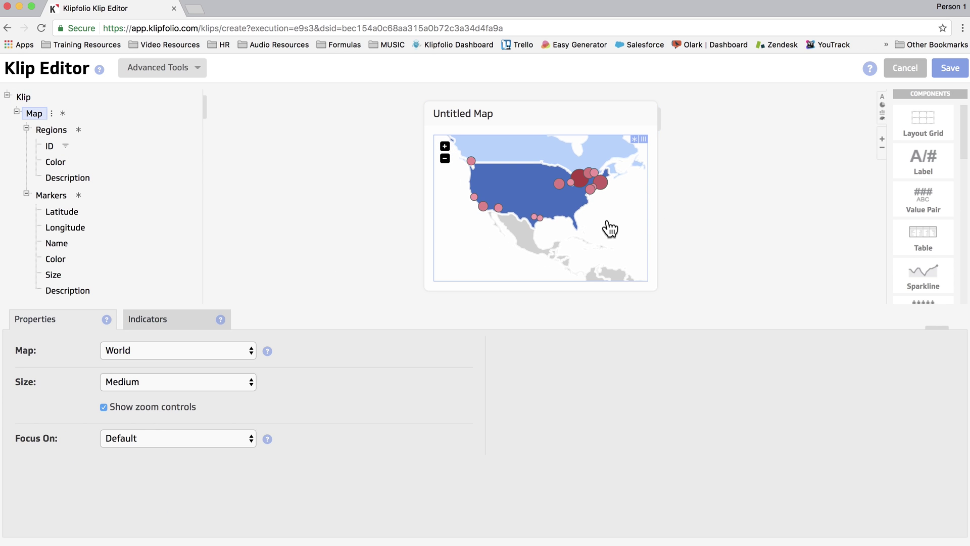
left_click(445, 158)
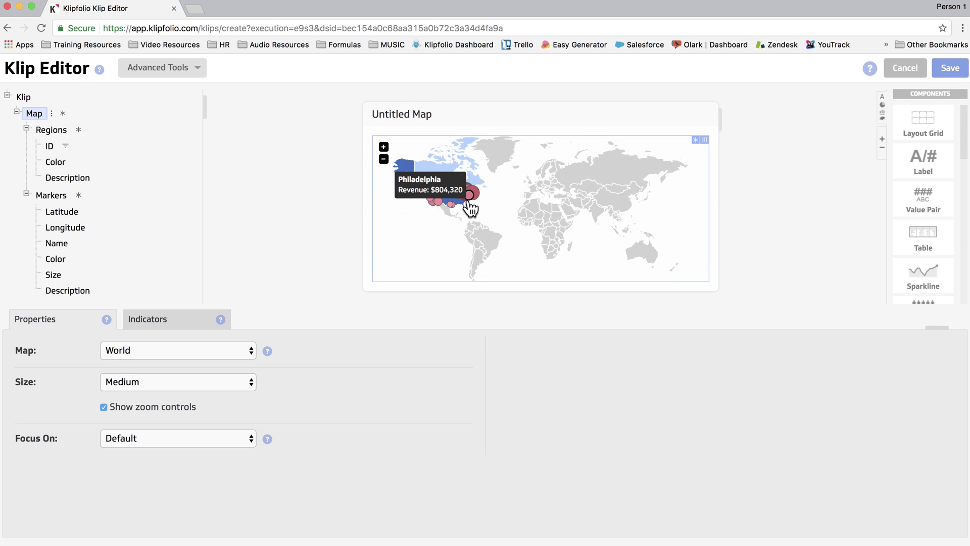
left_click(383, 147)
left_click_drag(384, 151, 628, 249)
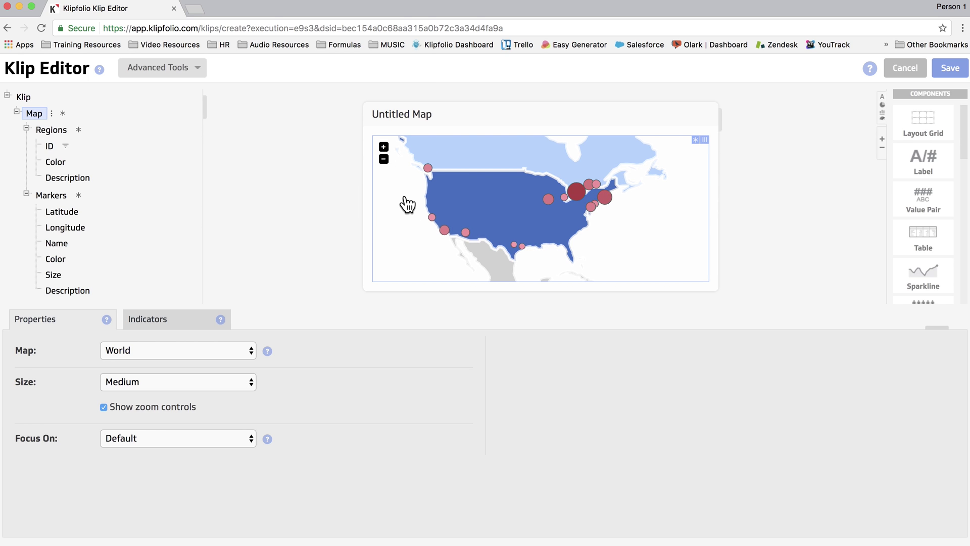
- Enter 'Revenue Booked by City' as the Klip Title with Small title size, then save and finish the Klip
left_click(404, 120)
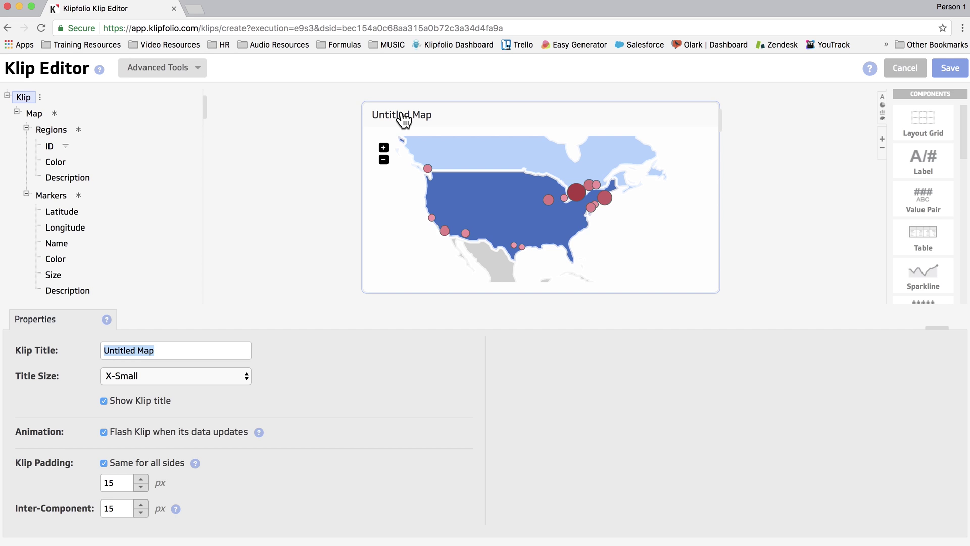
type("Reve")
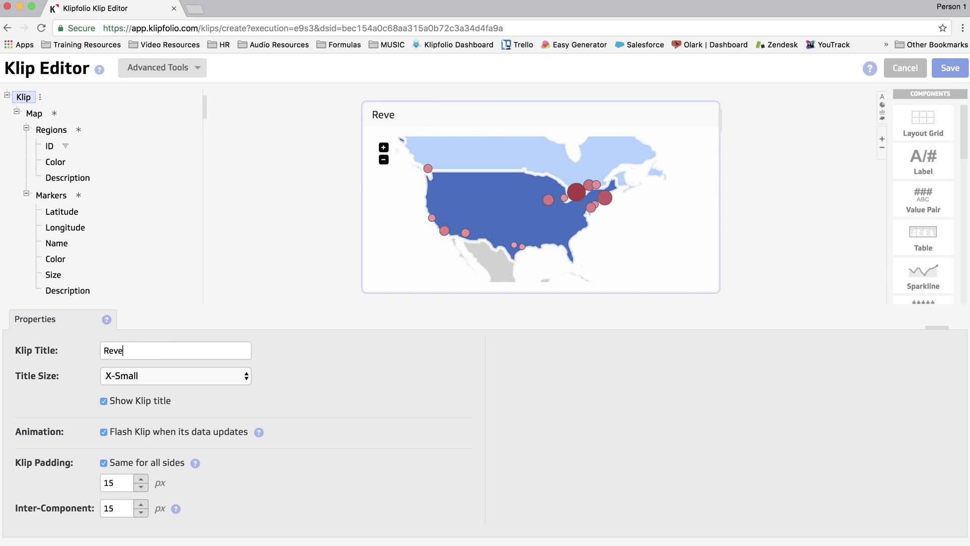
type("nue Booked by City")
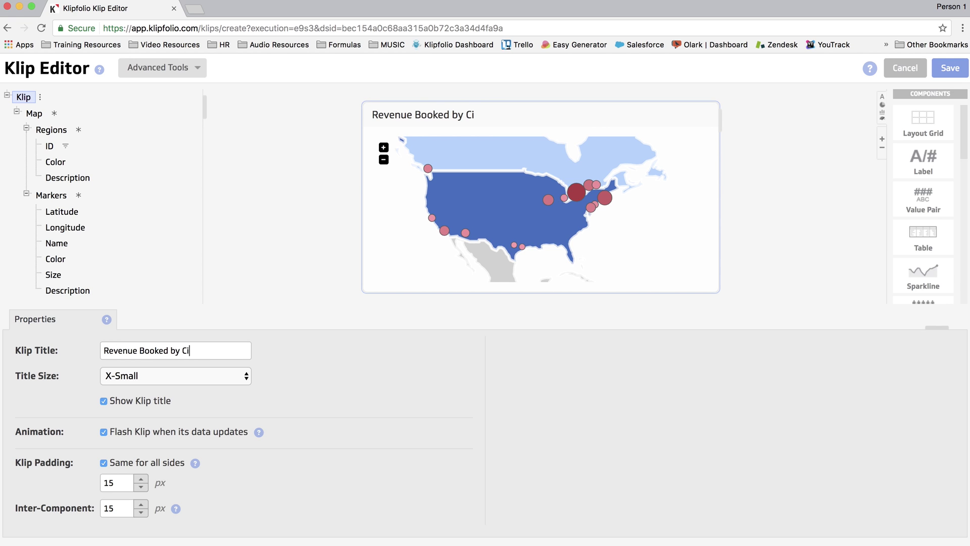
left_click(186, 375)
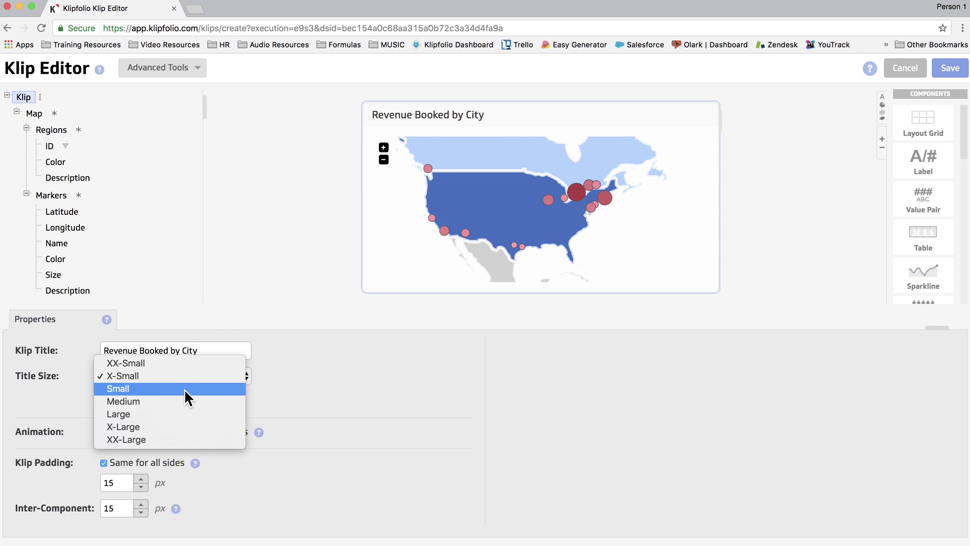
left_click(184, 388)
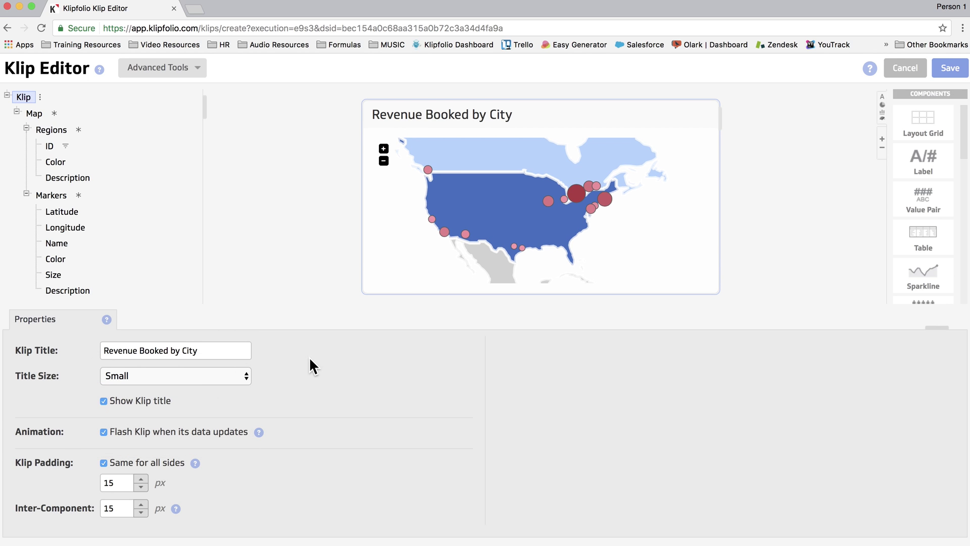
left_click(948, 68)
left_click(917, 390)
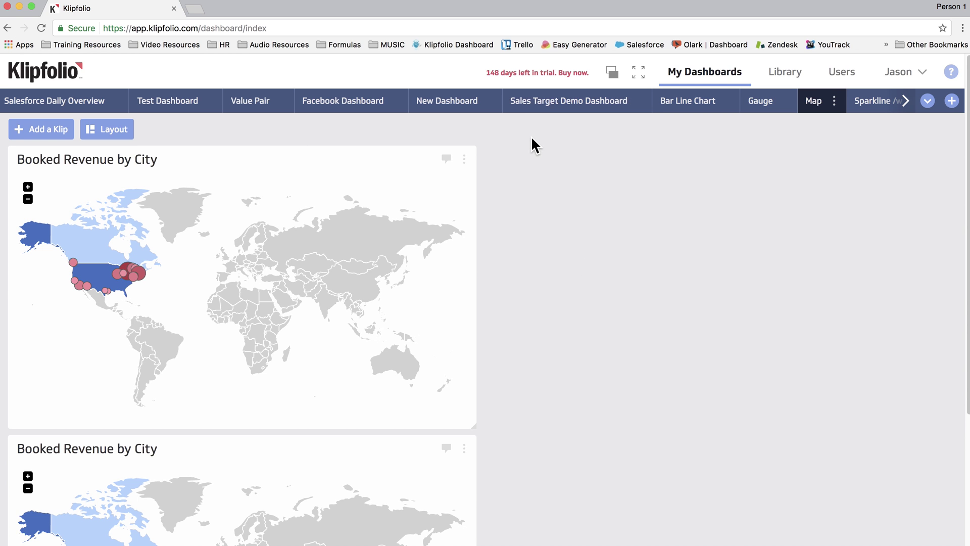
- Scroll the Map dashboard down and back up to review the two stacked red-marker city revenue maps
scroll(531, 138, "down", 4)
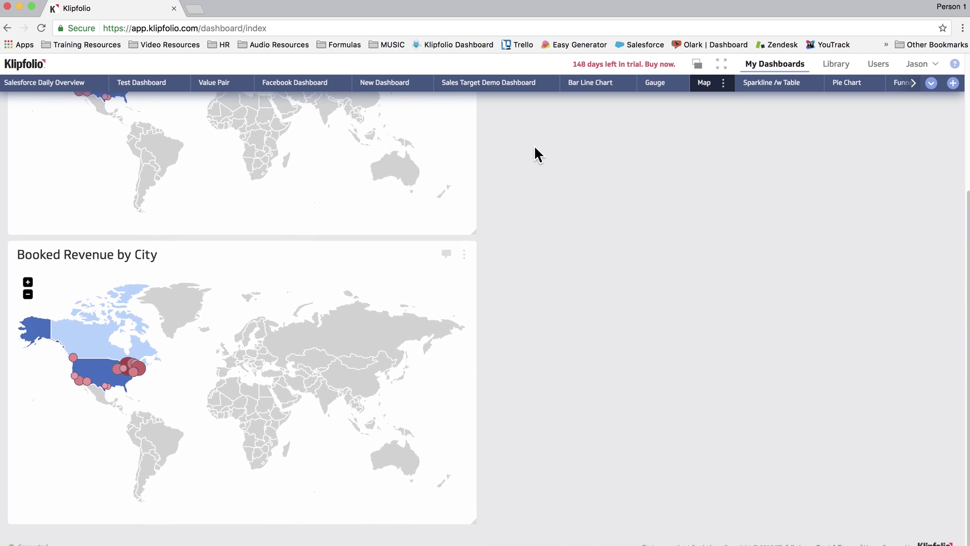
scroll(532, 145, "up", 5)
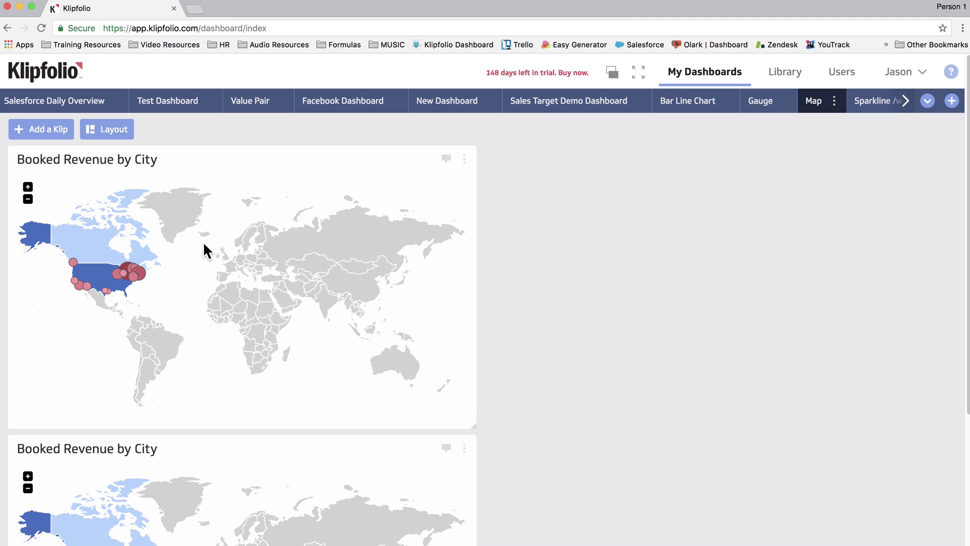